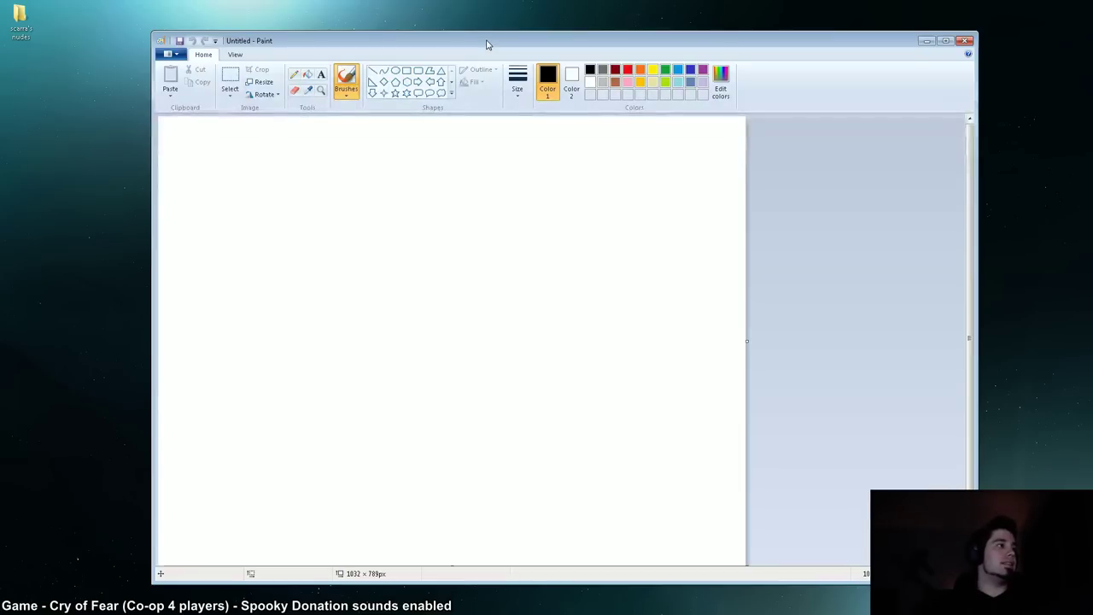
Step: Drag the new blank Paint window toward the left side of the screen
left_click_drag(488, 43, 398, 39)
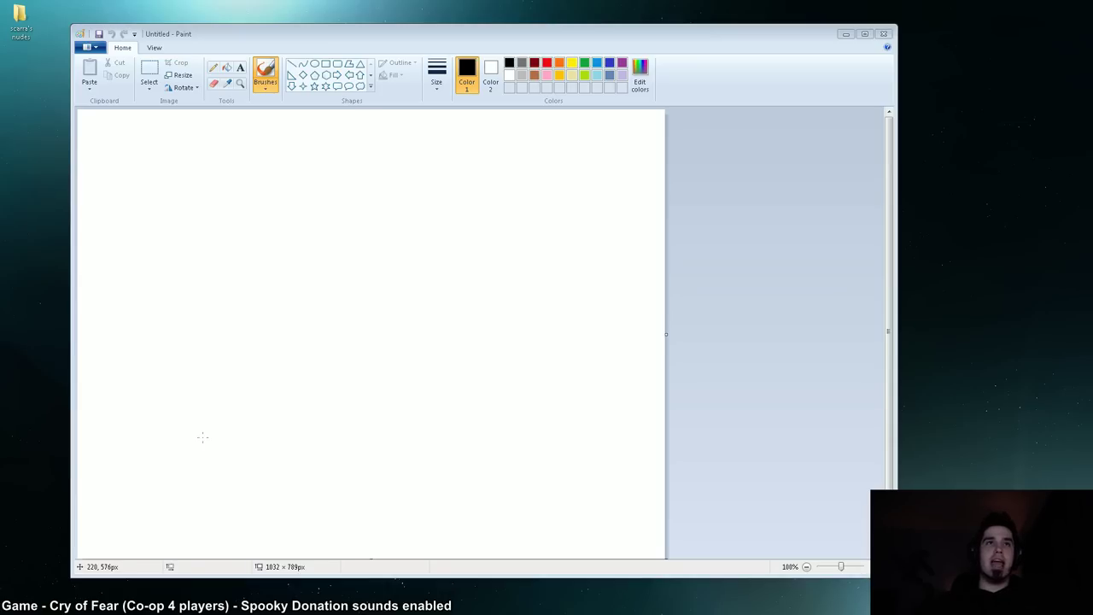
Step: Pick a medium brush size and draw the first two stick figures
left_click(438, 73)
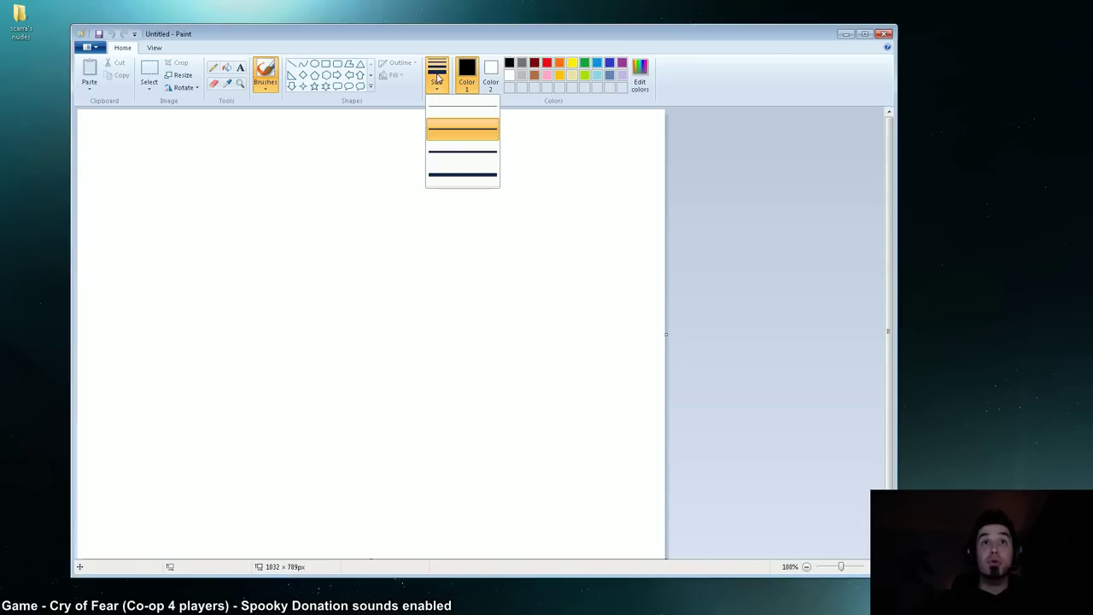
left_click(461, 141)
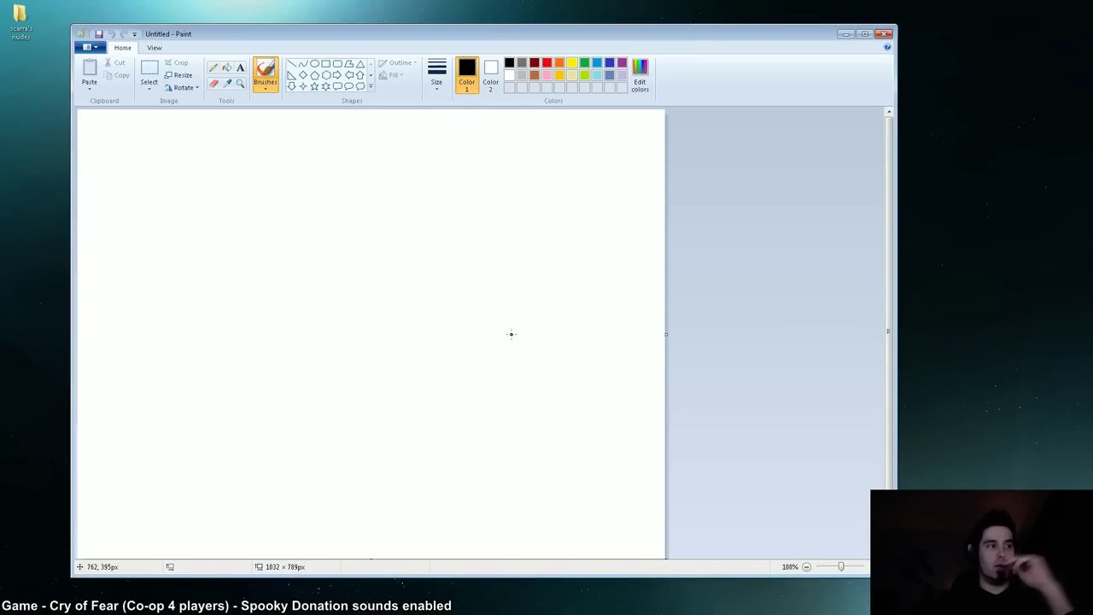
left_click_drag(199, 181, 201, 180)
left_click_drag(236, 237, 195, 268)
left_click_drag(193, 305, 228, 385)
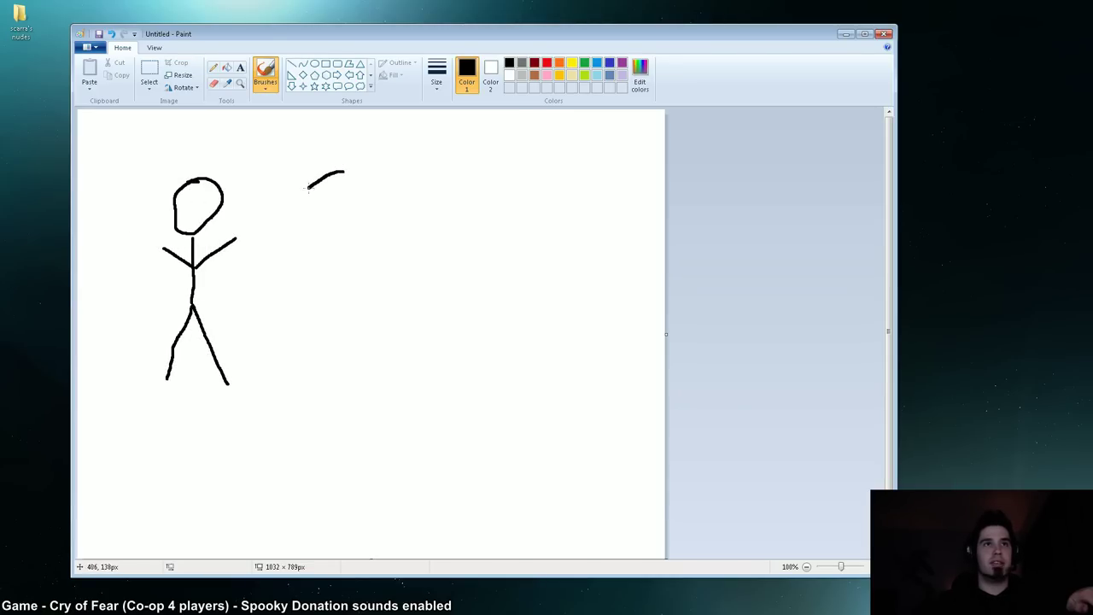
left_click_drag(305, 193, 345, 173)
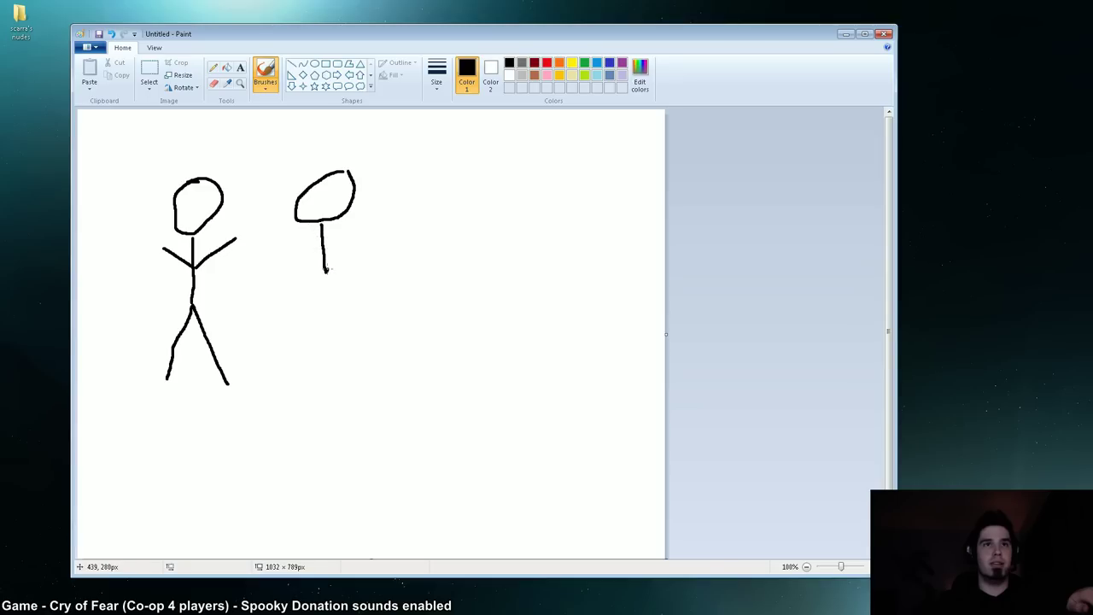
left_click_drag(328, 289, 365, 385)
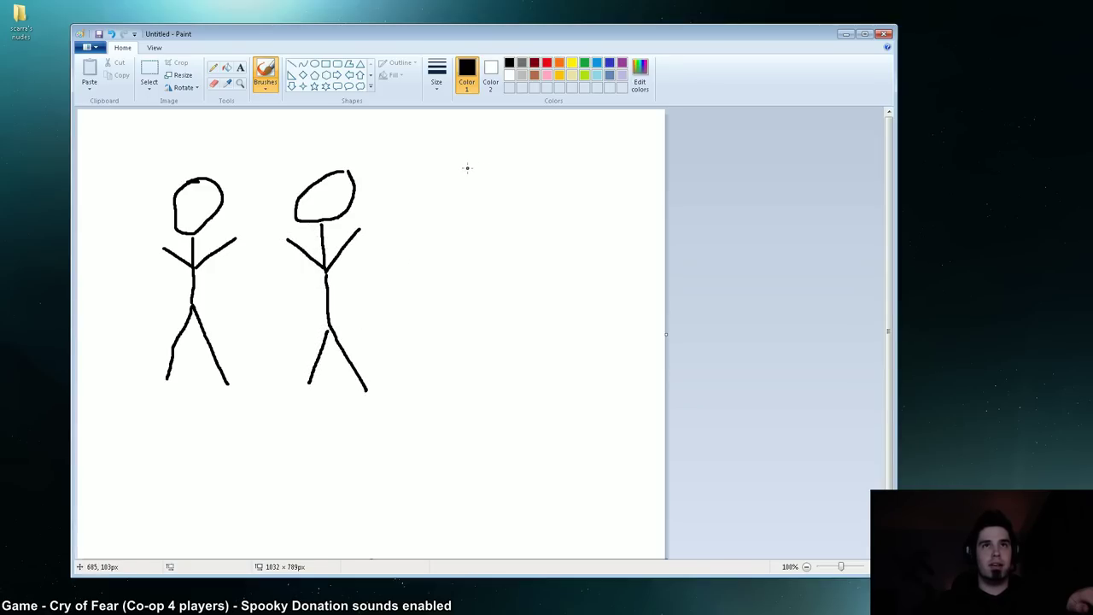
Step: Draw the third and fourth stick figures with heads, arms and legs
left_click_drag(466, 168, 461, 171)
left_click_drag(461, 270, 528, 232)
left_click_drag(461, 278, 398, 231)
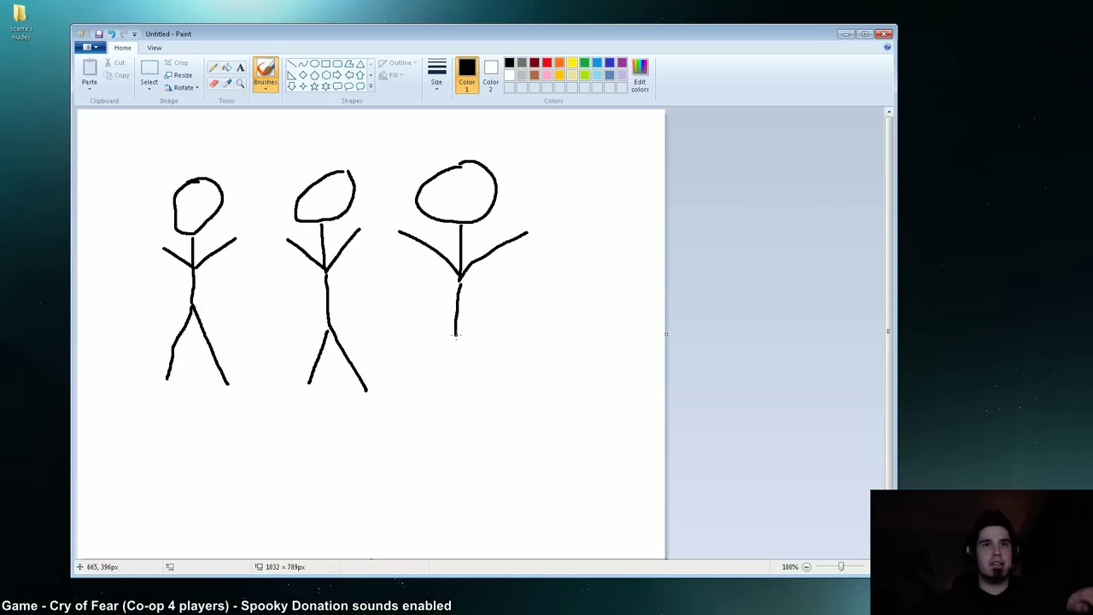
mouse_move(455, 335)
left_mouse_down()
mouse_move(488, 398)
mouse_move(427, 402)
left_mouse_up()
left_click_drag(587, 167, 584, 169)
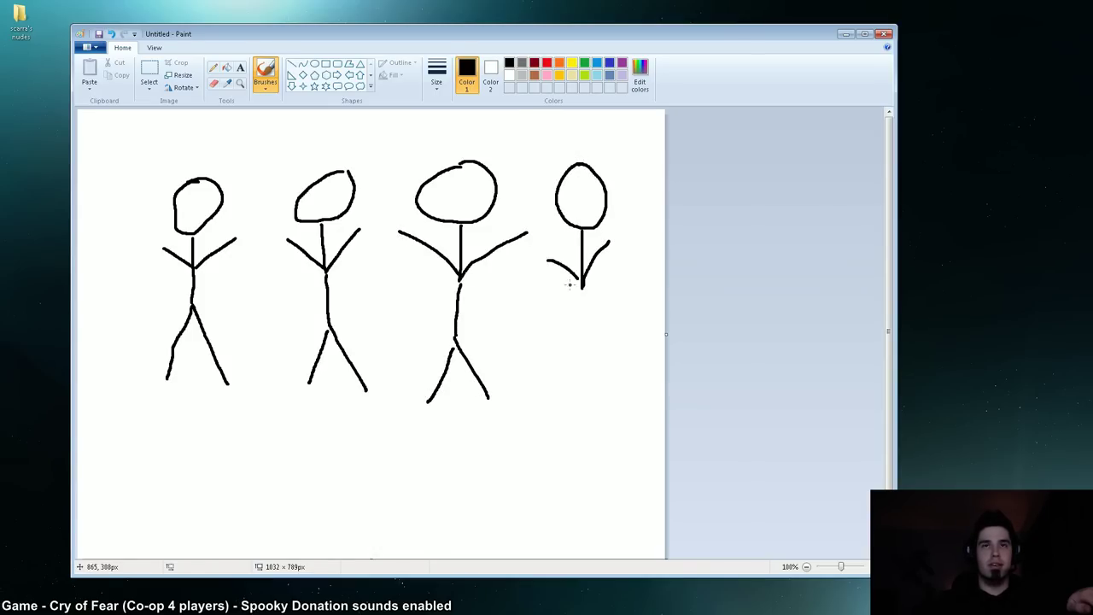
mouse_move(575, 345)
left_mouse_down()
mouse_move(601, 412)
mouse_move(537, 410)
left_mouse_up()
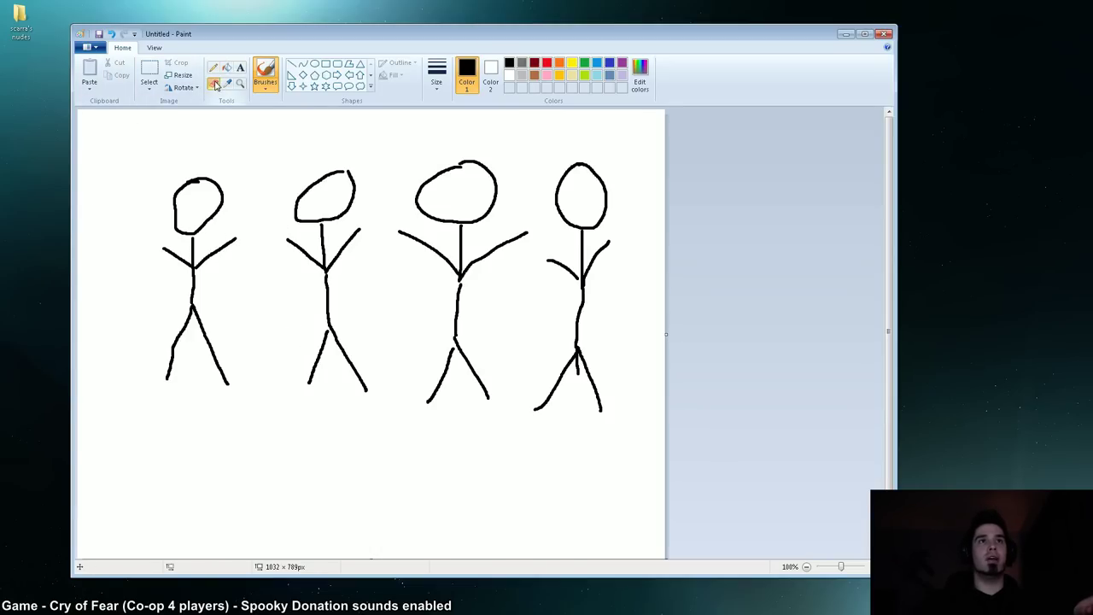
Step: Erase the second figure's head and body with the thickest eraser
left_click(265, 85)
left_click(437, 77)
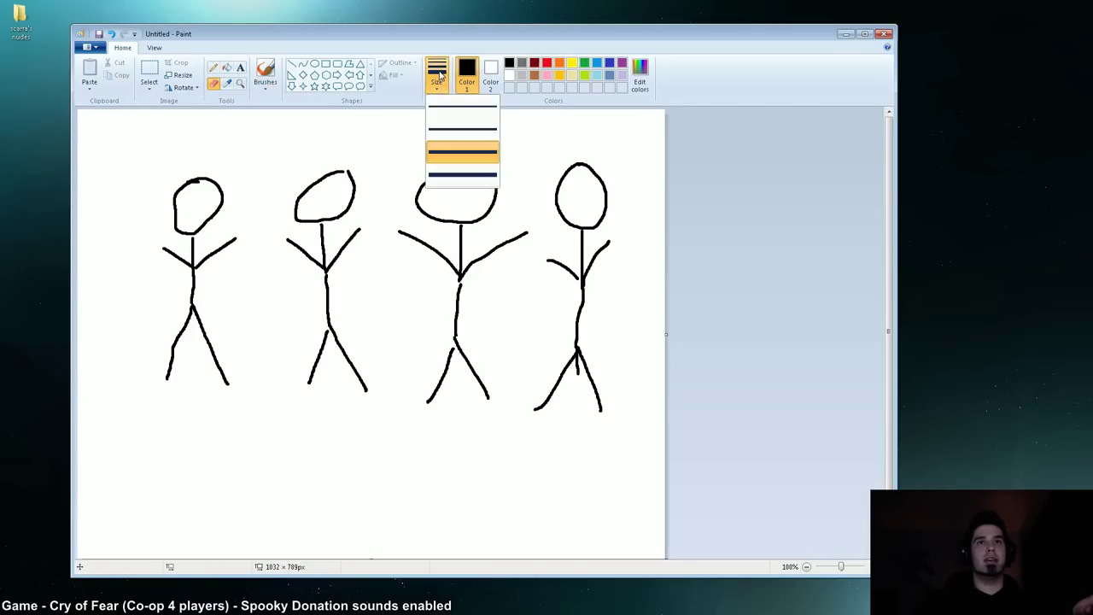
left_click(462, 175)
mouse_move(321, 172)
left_mouse_down()
mouse_move(324, 341)
mouse_move(342, 244)
mouse_move(312, 375)
mouse_move(357, 371)
left_mouse_up()
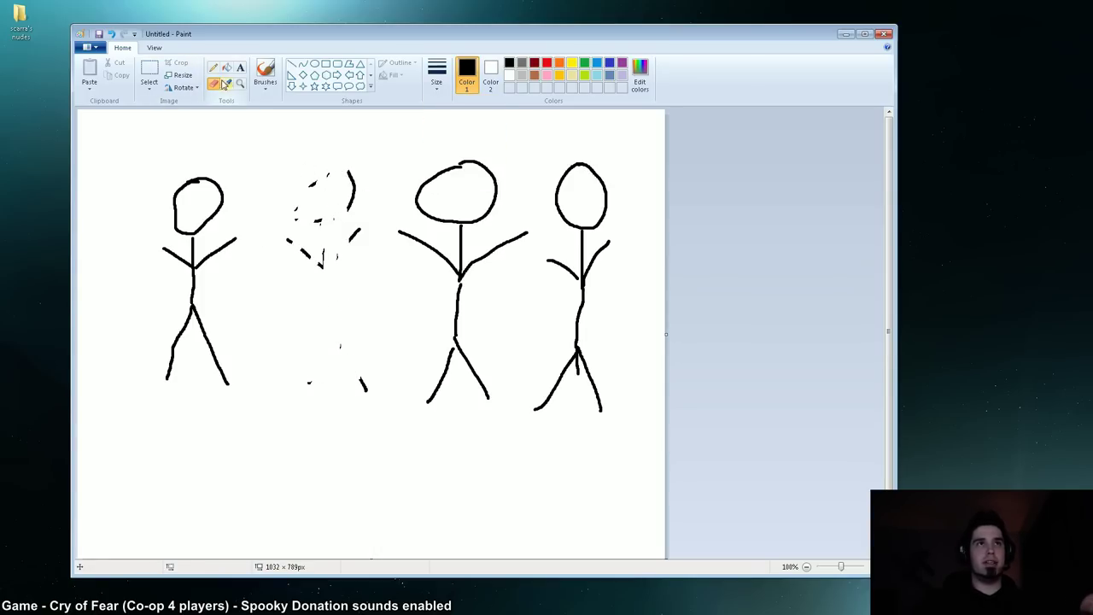
Step: Scribble large loops over the middle figures' heads in the second colour
left_click(265, 73)
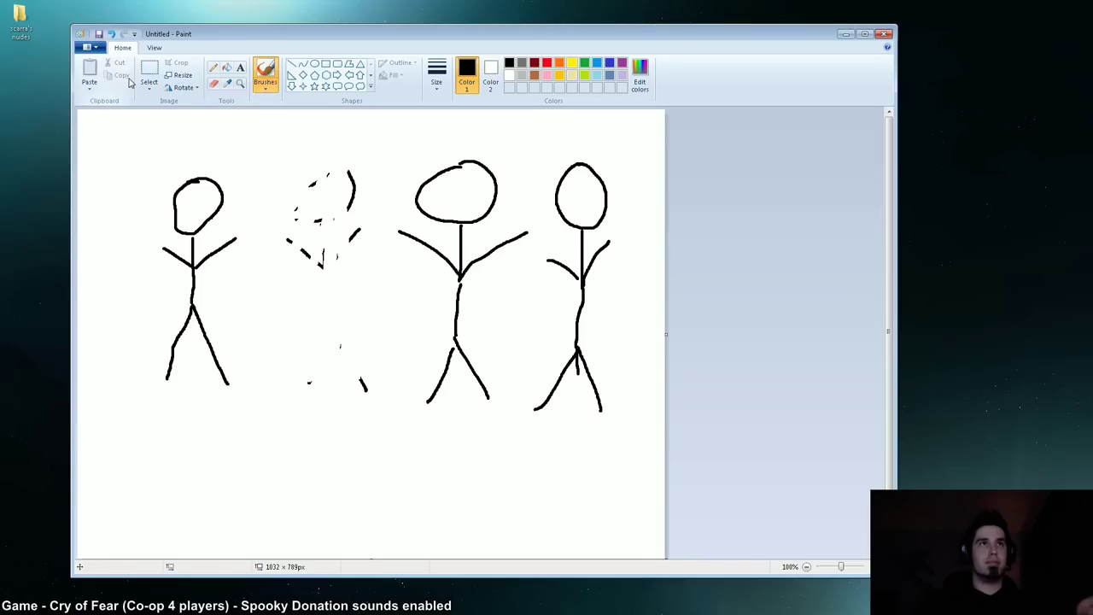
left_click(490, 75)
left_click_drag(385, 175, 320, 244)
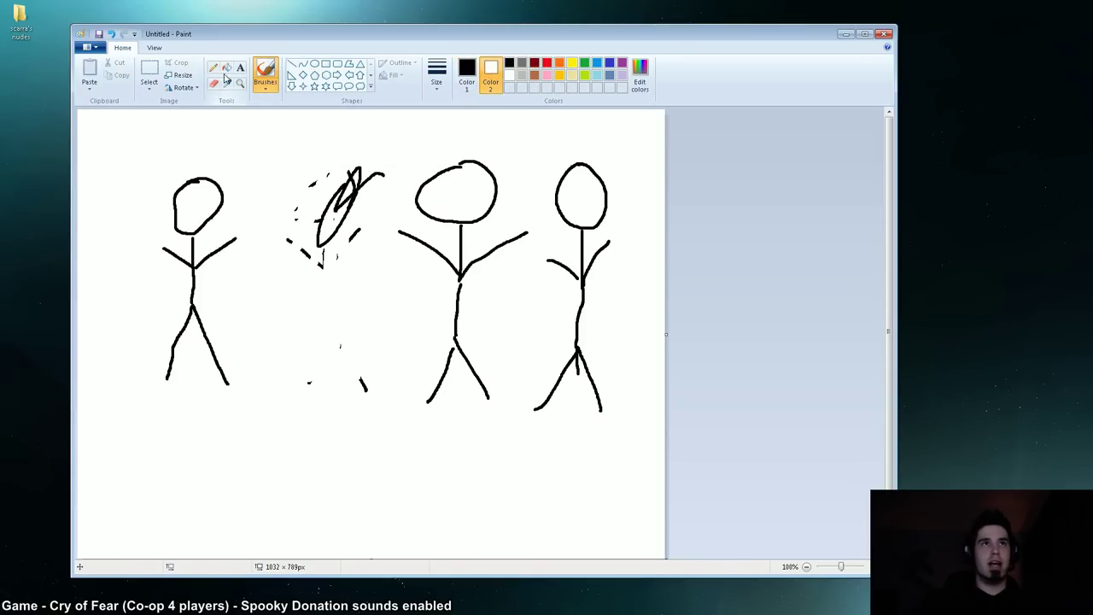
left_click(467, 73)
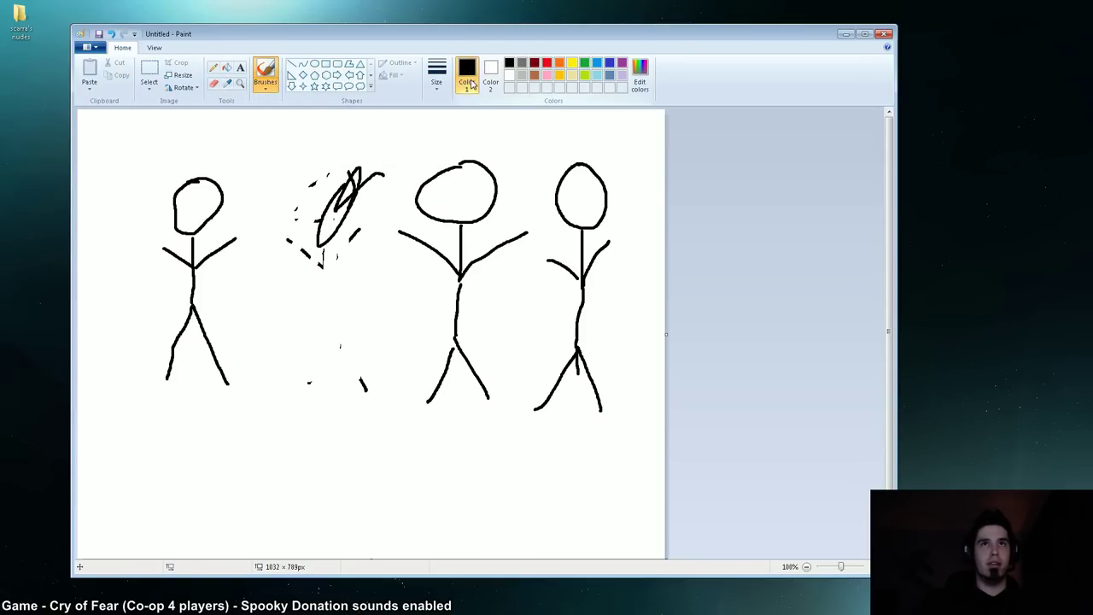
left_click(490, 75)
mouse_move(367, 154)
left_mouse_down()
mouse_move(324, 218)
mouse_move(474, 196)
left_mouse_up()
left_click_drag(423, 141, 358, 230)
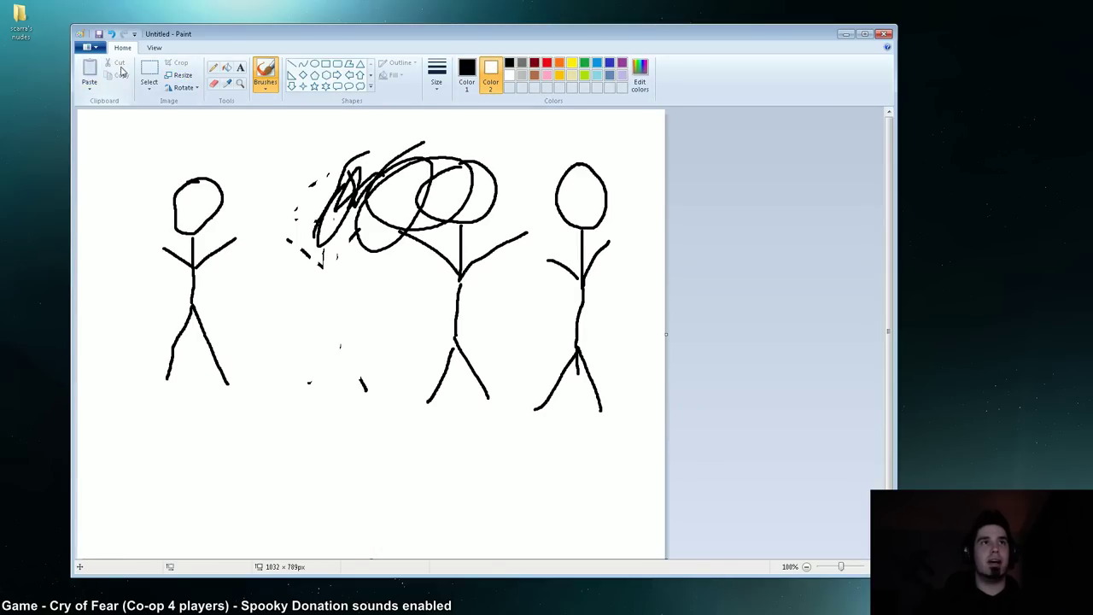
Step: Box-select the middle and right figures and delete them
left_click(148, 75)
left_click_drag(269, 126, 630, 444)
key("Delete")
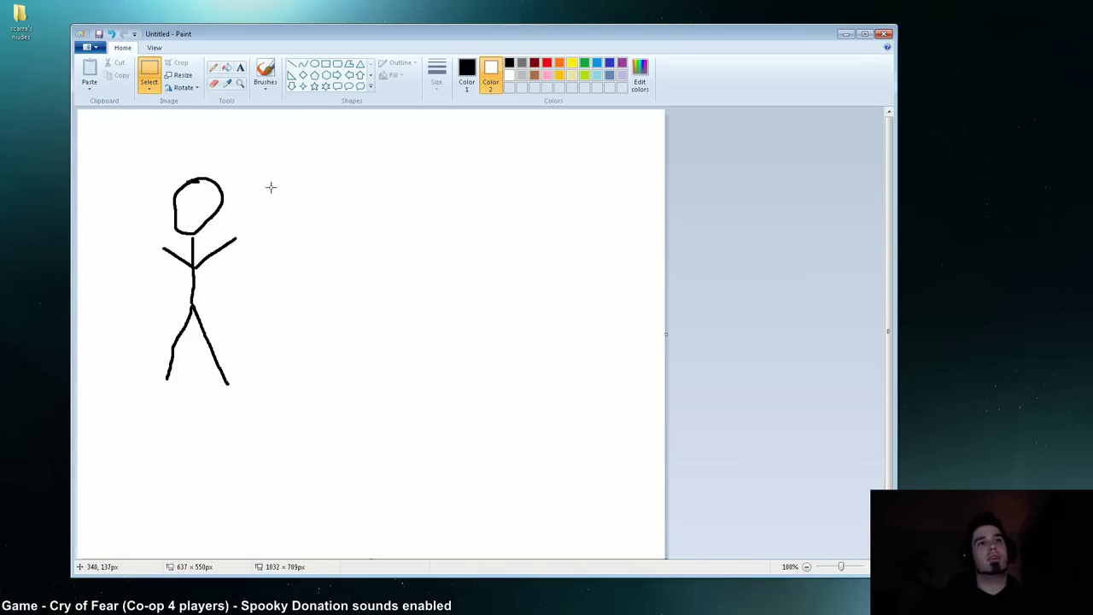
Step: Erase the lone figure's arms, then return to the brush with black as Color 1
left_click(214, 83)
left_click_drag(231, 245, 189, 268)
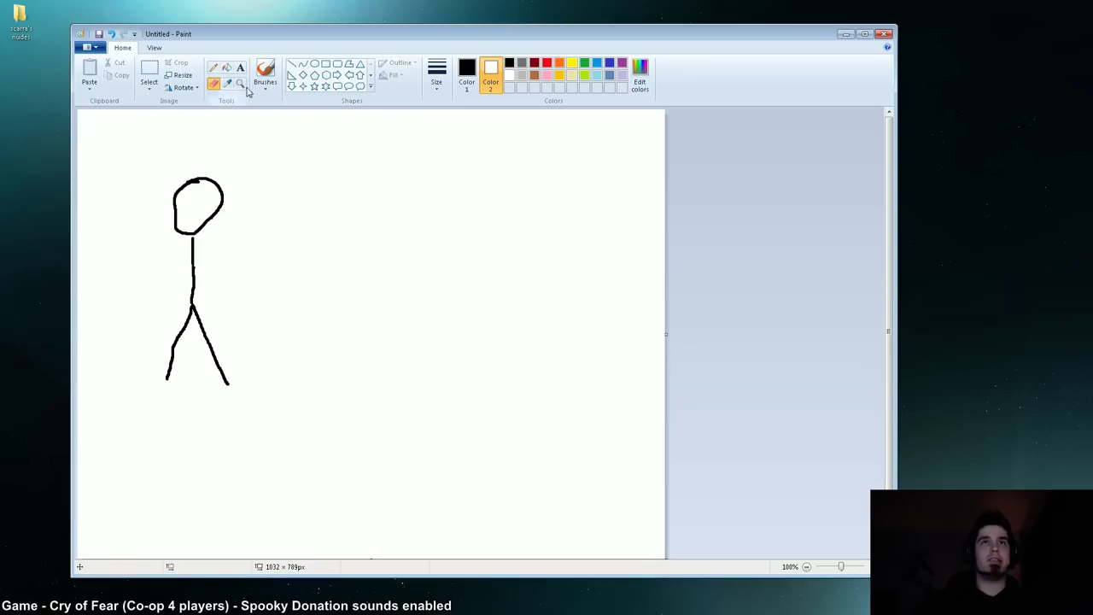
left_click(437, 75)
left_click(462, 160)
left_click(467, 68)
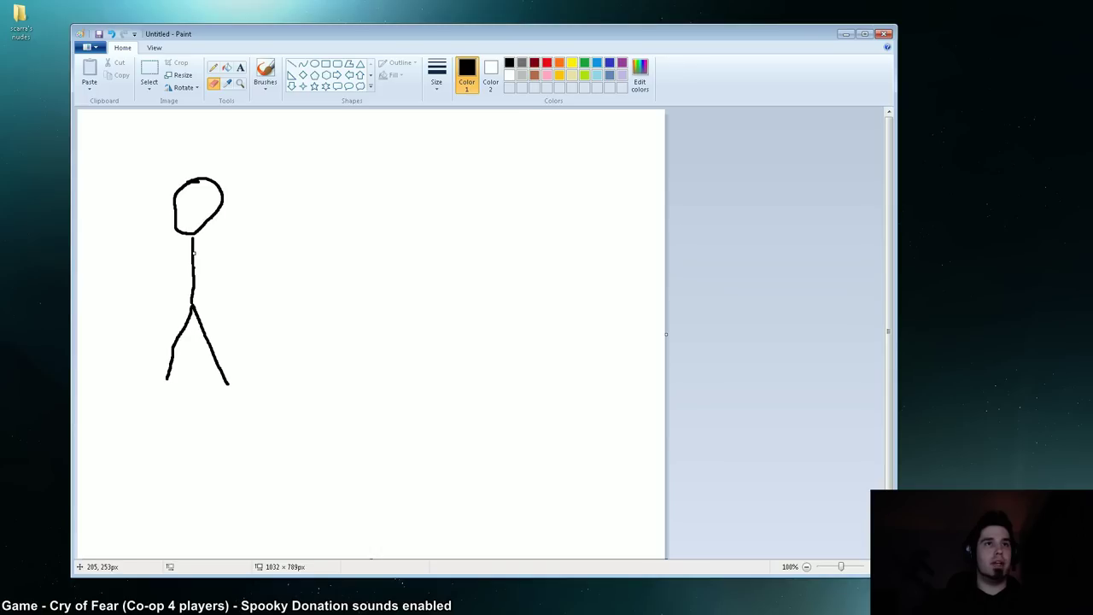
left_click(491, 73)
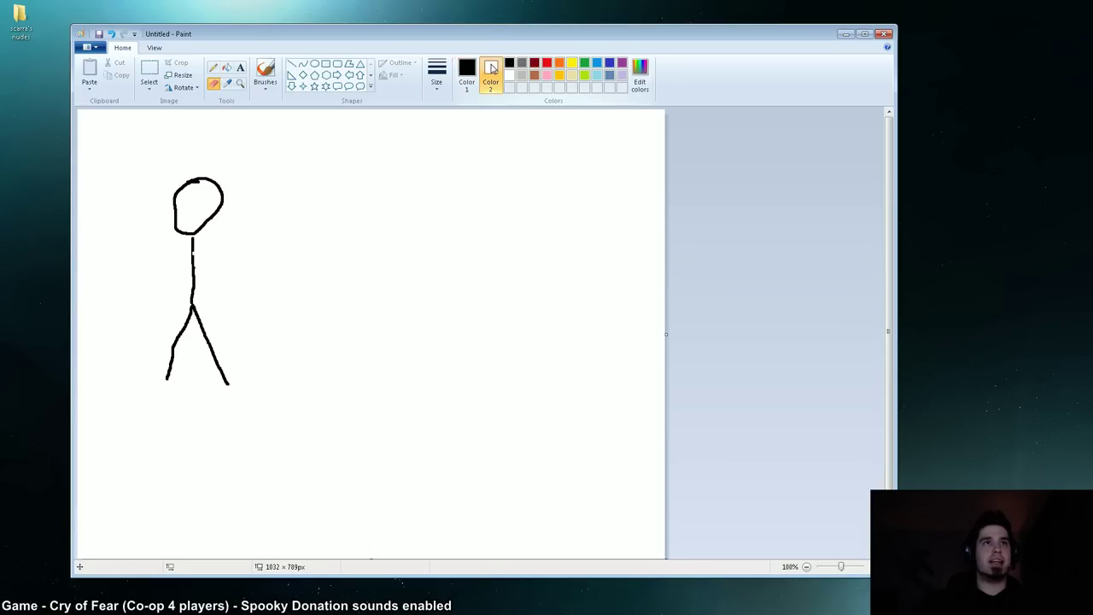
left_click(266, 73)
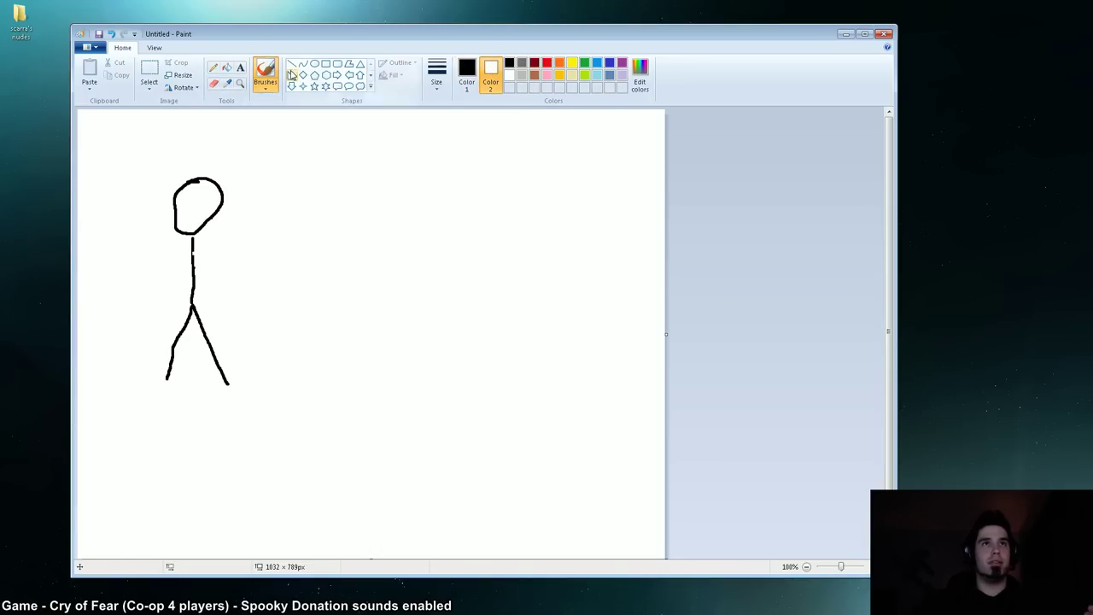
left_click(467, 73)
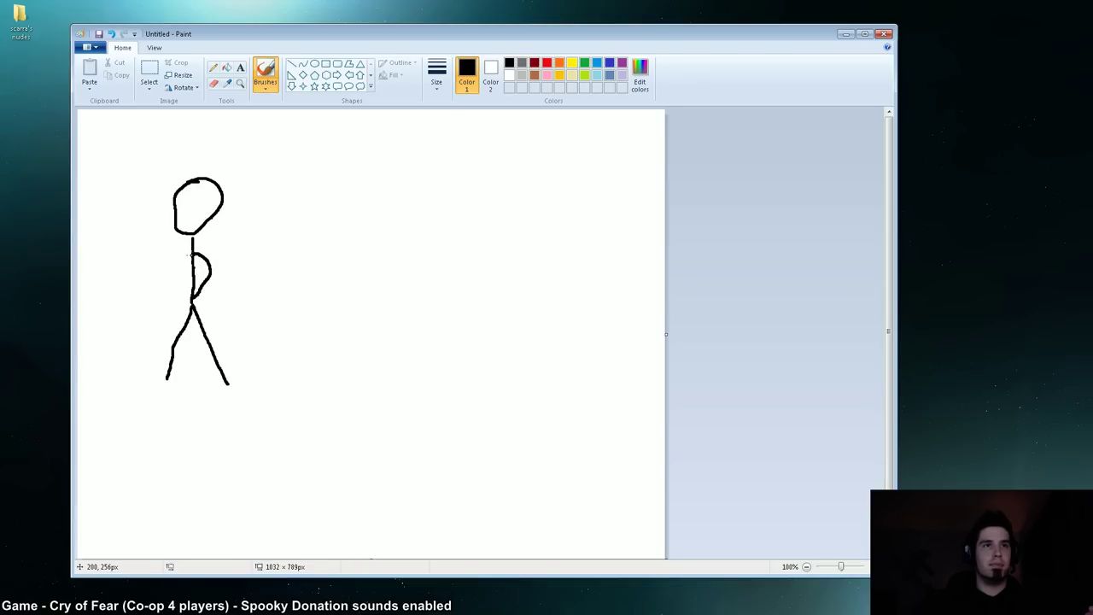
Step: Add a looped arm to the first figure, a linked second figure, and a third head
left_click_drag(190, 249, 191, 301)
left_click_drag(260, 179, 256, 176)
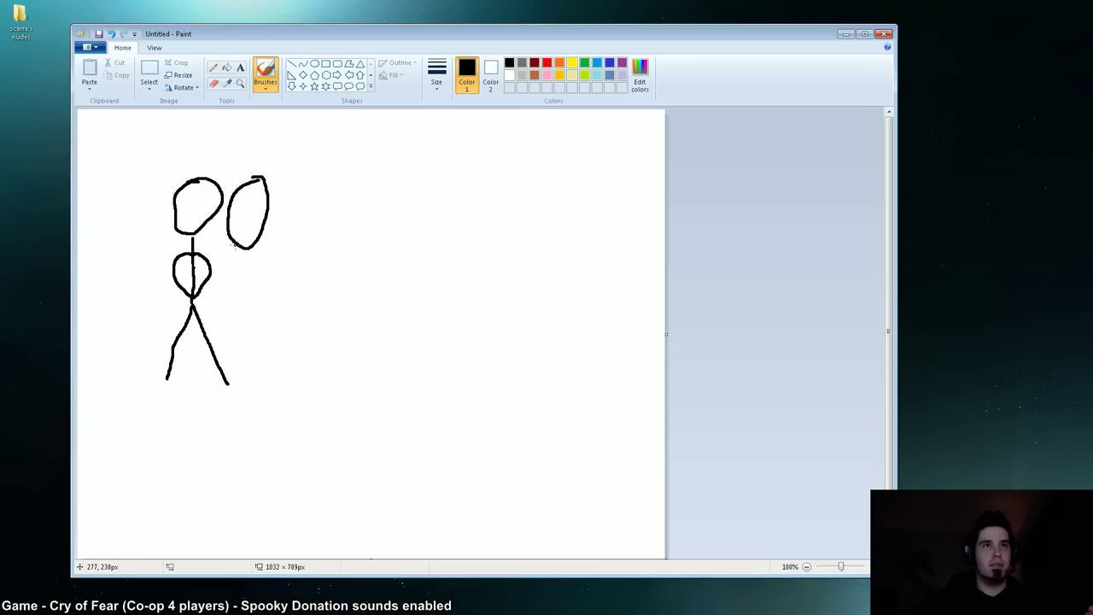
left_click_drag(237, 246, 243, 279)
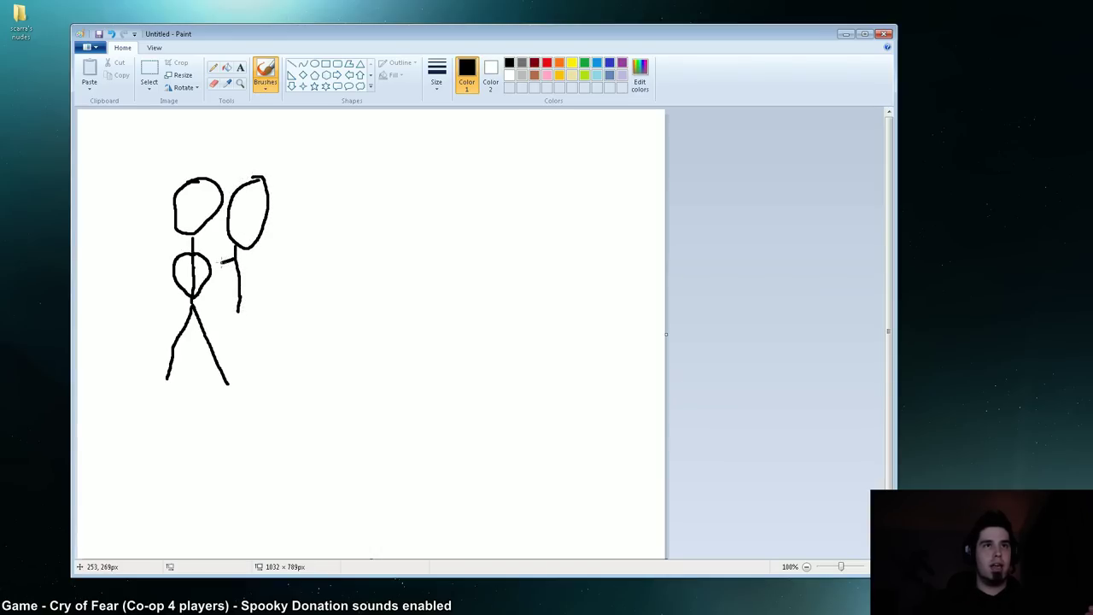
mouse_move(205, 273)
left_mouse_down()
mouse_move(242, 298)
mouse_move(267, 380)
left_mouse_up()
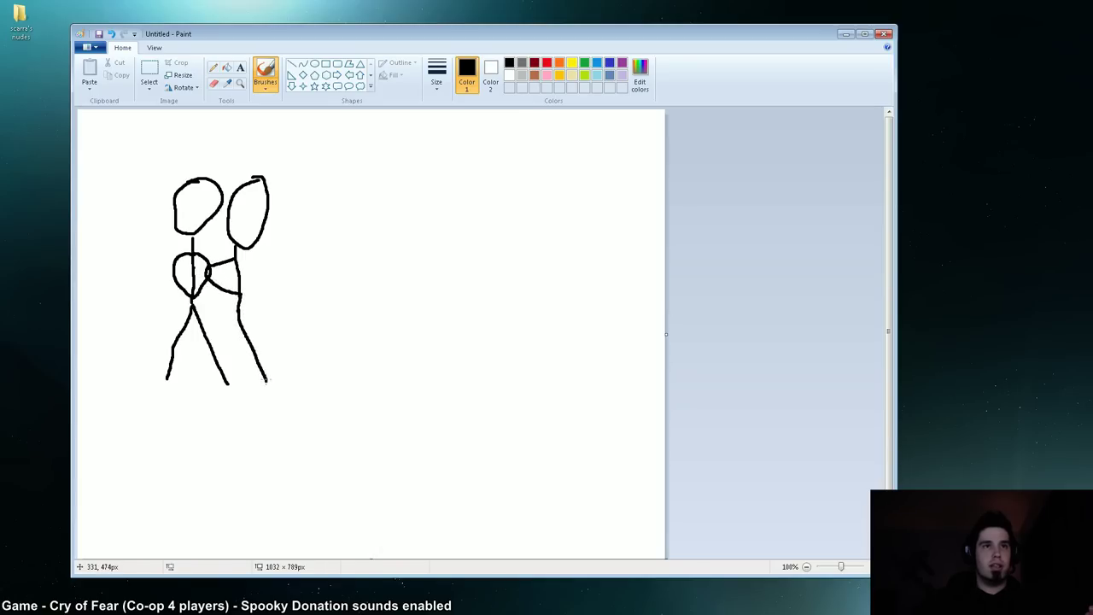
left_click_drag(238, 318, 209, 386)
left_click_drag(237, 257, 243, 296)
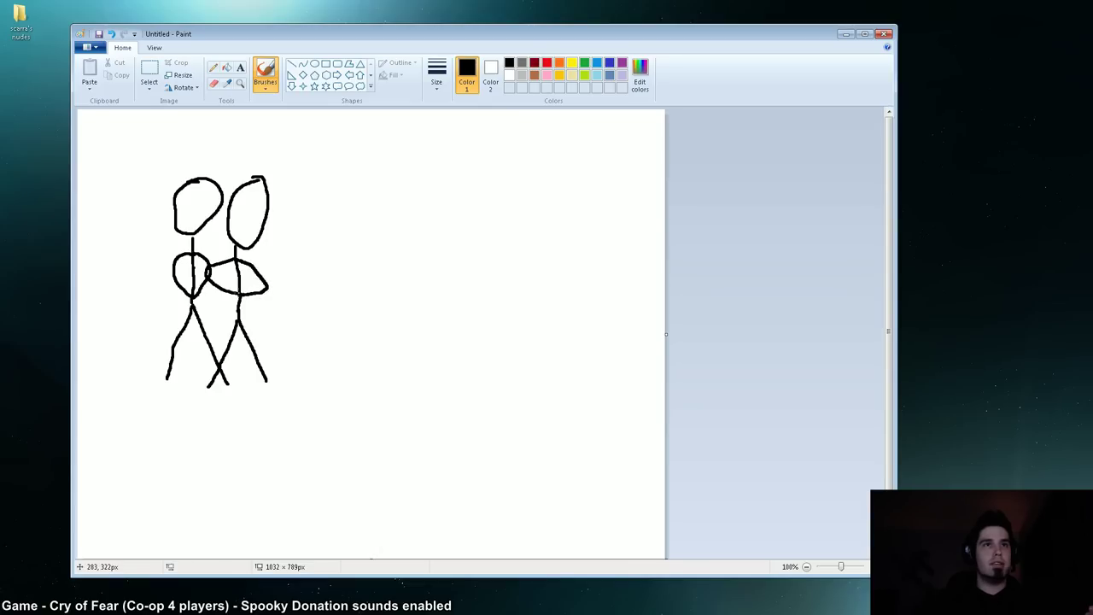
left_click_drag(295, 183, 297, 179)
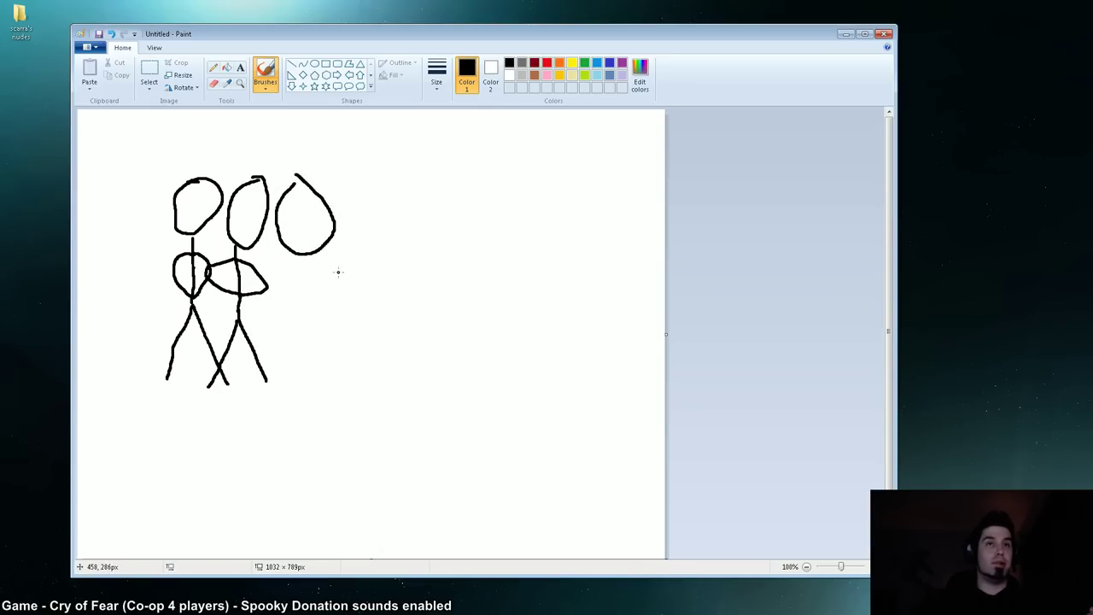
Step: Give the third figure its body, left leg and looped arms
mouse_move(292, 251)
left_mouse_down()
mouse_move(291, 316)
mouse_move(323, 384)
left_mouse_up()
left_click_drag(291, 317, 272, 366)
mouse_move(290, 258)
left_mouse_down()
mouse_move(267, 272)
mouse_move(292, 301)
left_mouse_up()
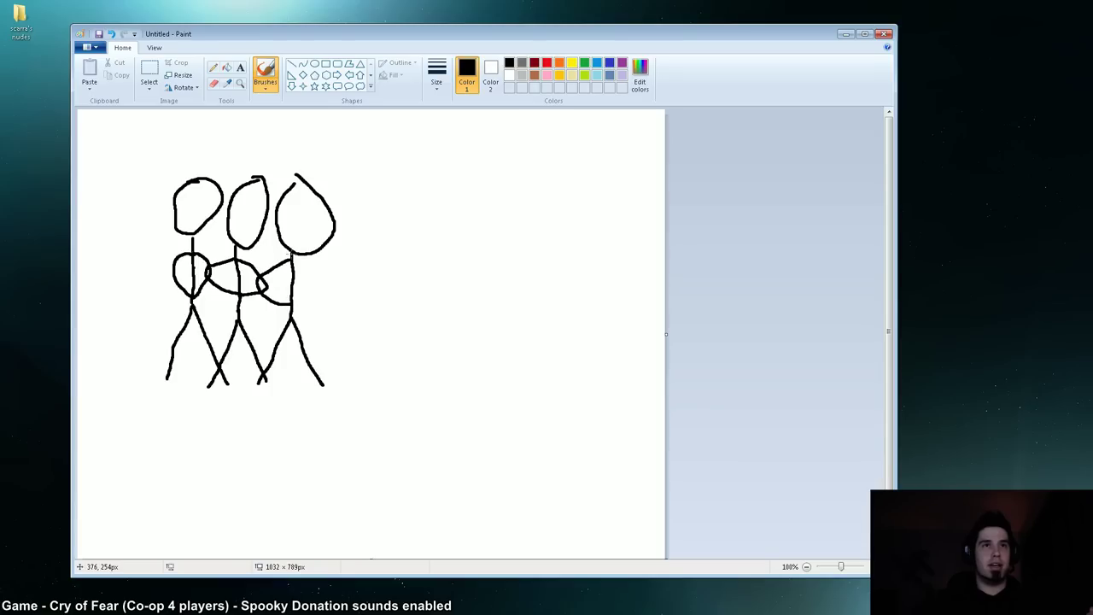
left_click_drag(301, 261, 303, 299)
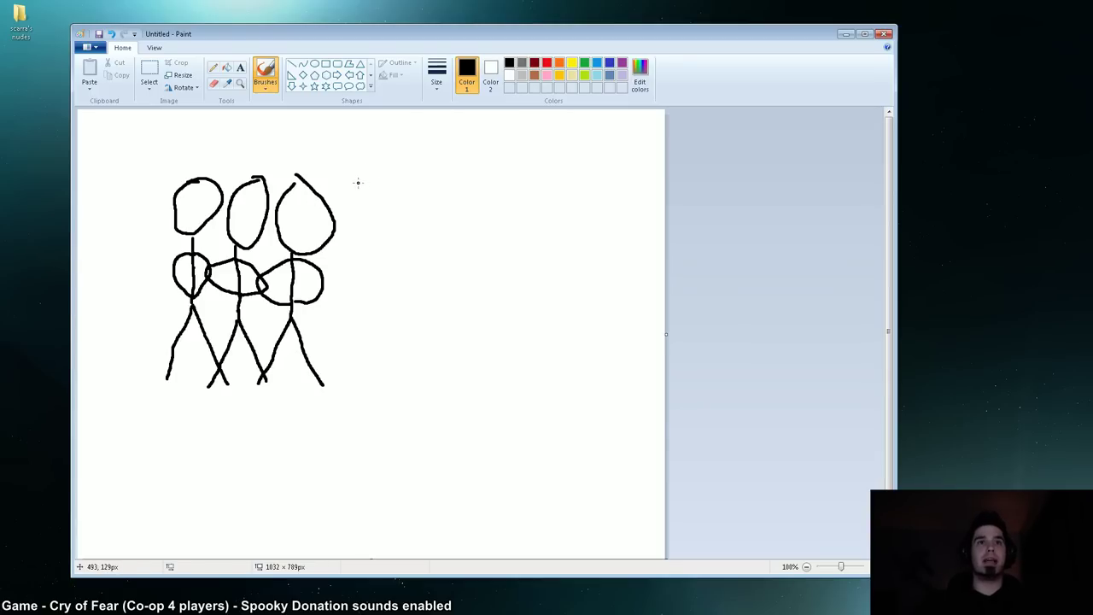
Step: Draw the fourth figure with legs, a looped arm and a hand stroke at its hip
mouse_move(374, 182)
left_mouse_down()
mouse_move(357, 307)
mouse_move(387, 378)
left_mouse_up()
left_click_drag(357, 325, 330, 382)
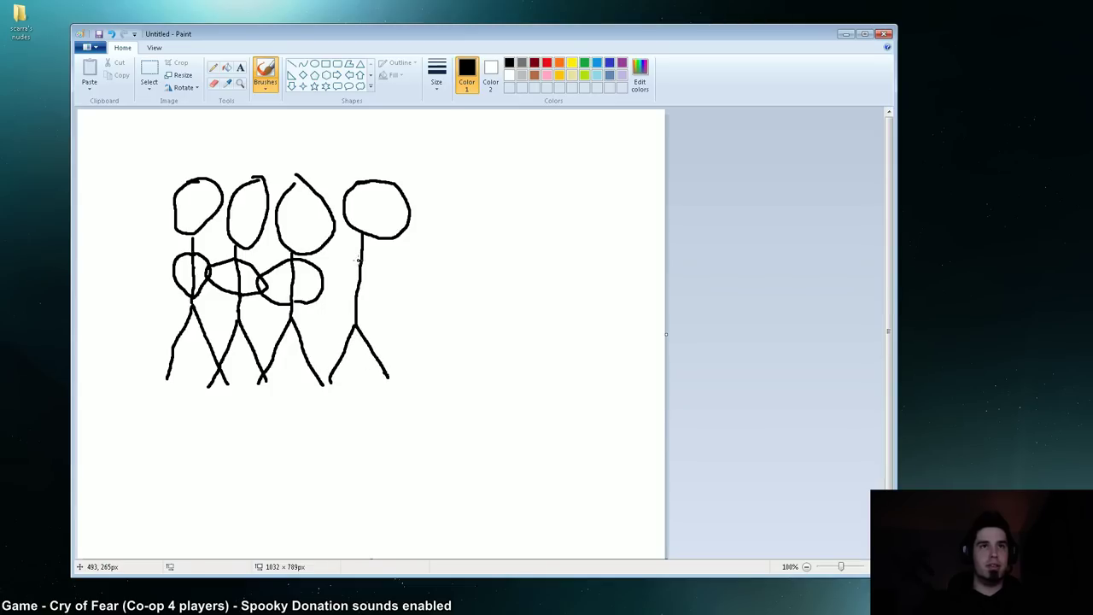
mouse_move(358, 259)
left_mouse_down()
mouse_move(316, 277)
mouse_move(325, 290)
mouse_move(362, 292)
mouse_move(391, 277)
mouse_move(362, 294)
left_mouse_up()
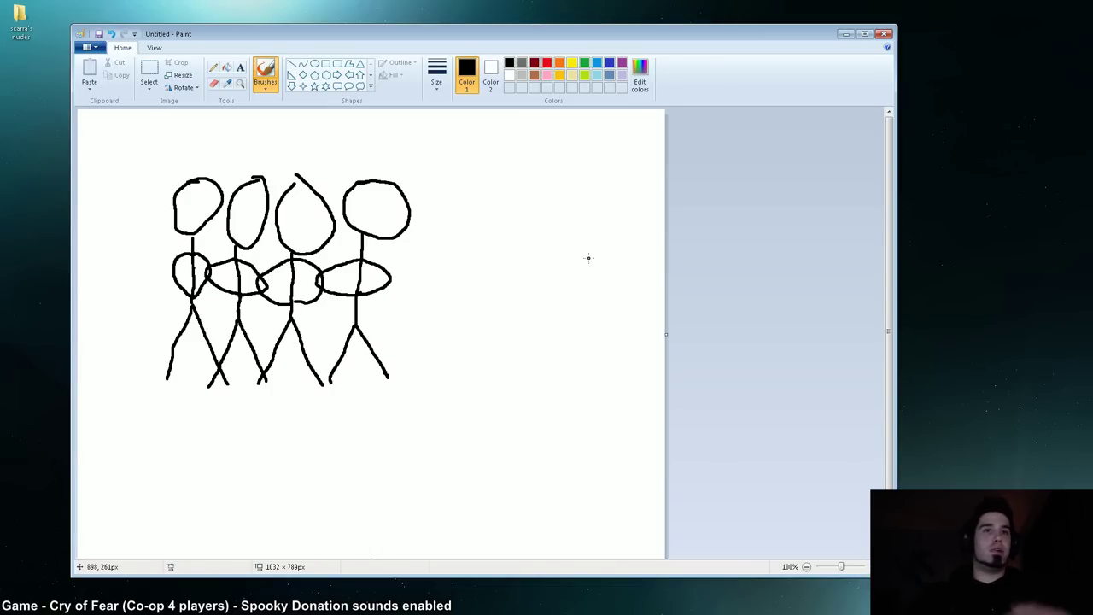
mouse_move(361, 335)
left_mouse_down()
mouse_move(335, 307)
mouse_move(227, 311)
mouse_move(172, 294)
left_mouse_up()
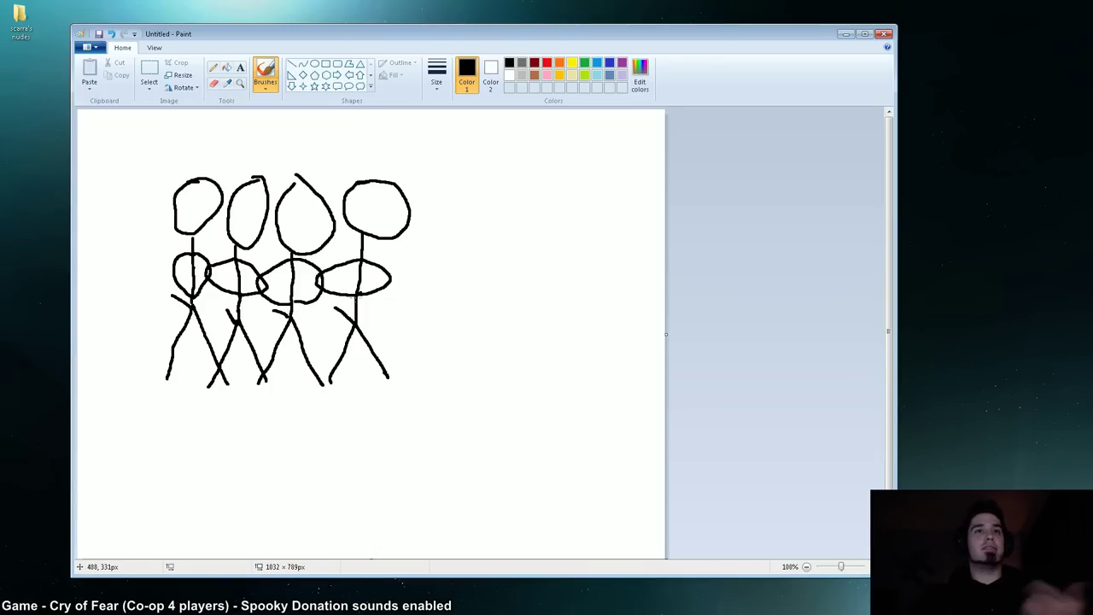
left_click(216, 83)
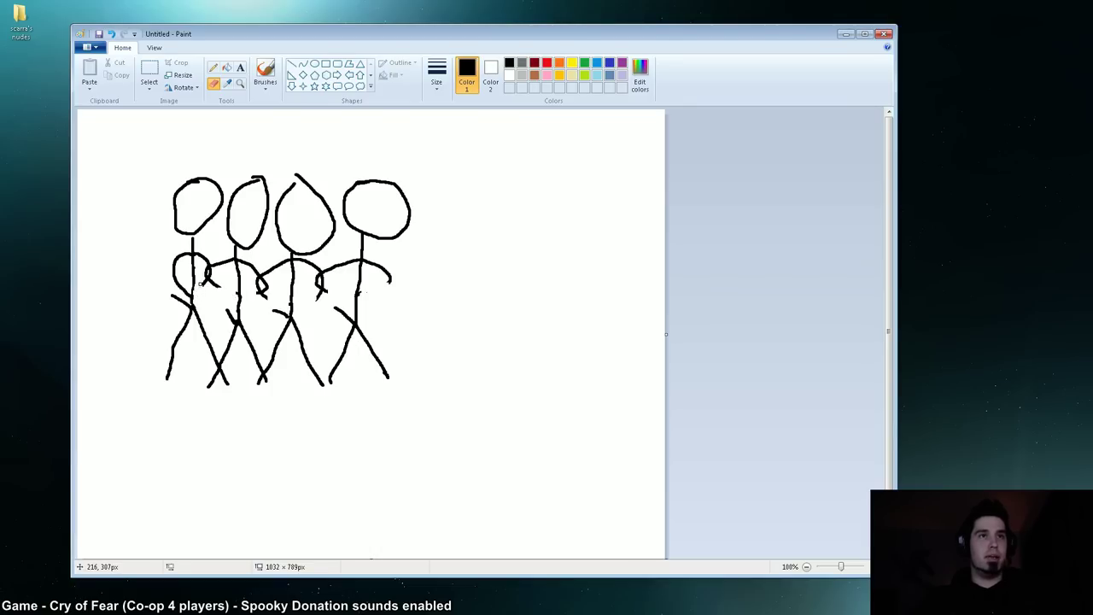
Step: Redraw all four figures' linking arms and add a long diagonal line to their right
left_click(265, 73)
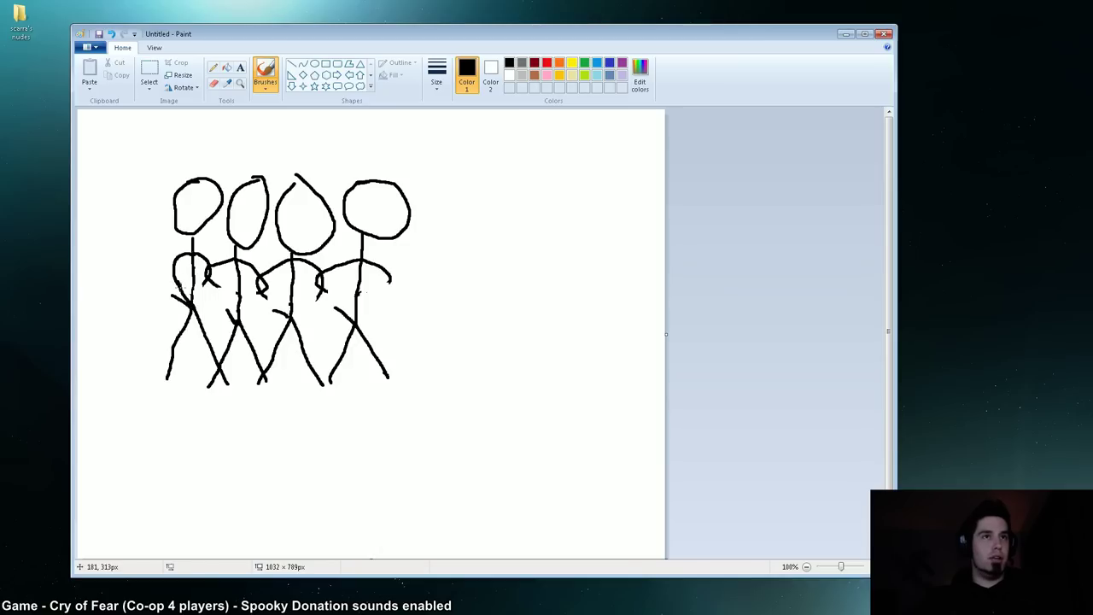
mouse_move(203, 289)
left_mouse_down()
mouse_move(188, 303)
mouse_move(245, 323)
mouse_move(210, 304)
left_mouse_up()
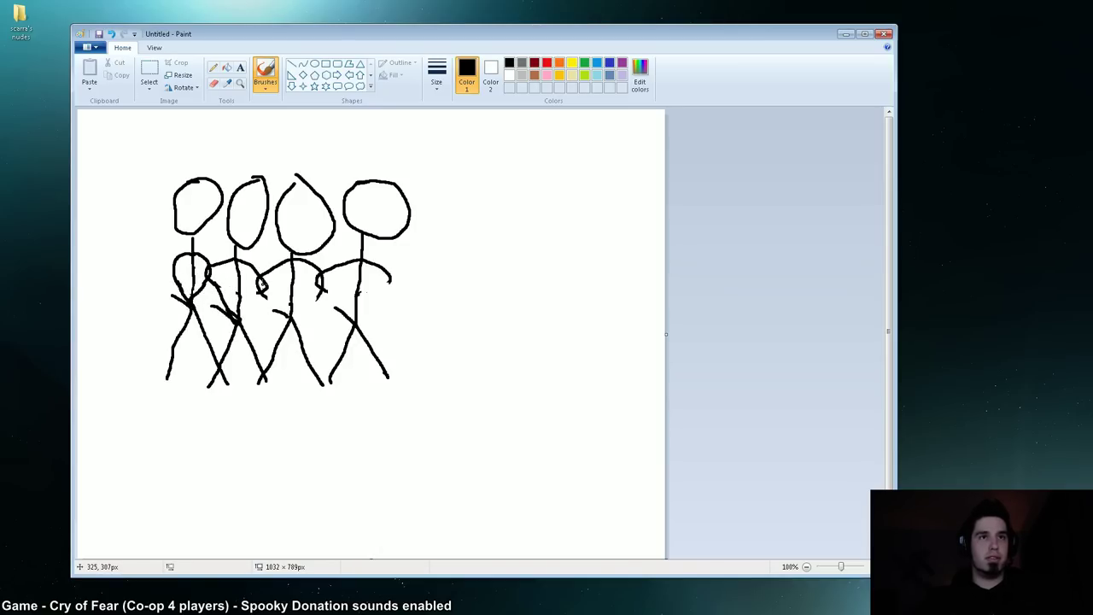
mouse_move(264, 281)
left_mouse_down()
mouse_move(236, 320)
mouse_move(295, 321)
left_mouse_up()
mouse_move(325, 287)
left_mouse_down()
mouse_move(289, 316)
mouse_move(356, 323)
left_mouse_up()
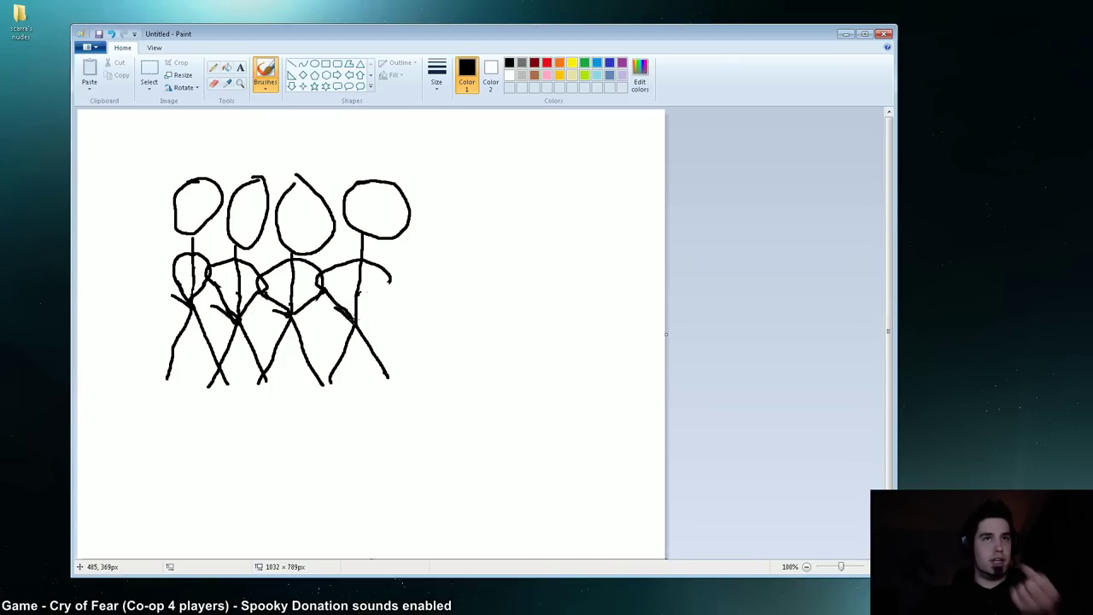
left_click_drag(389, 284, 357, 319)
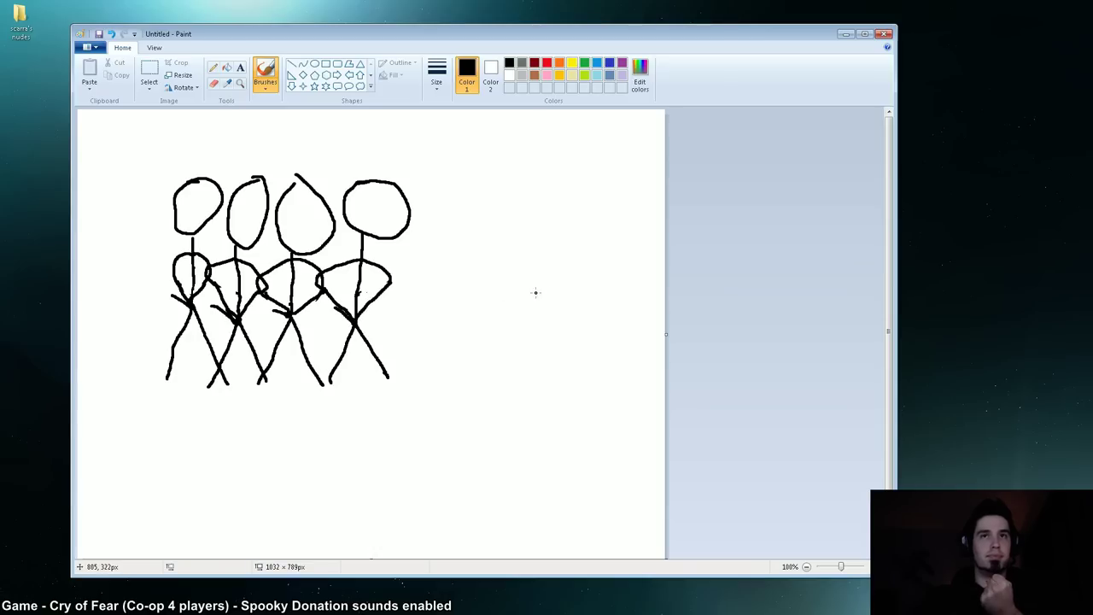
left_click_drag(569, 304, 465, 232)
Step: Add a second diagonal line, then draw and touch up gripping fingers and a thumb
left_click_drag(543, 333, 446, 266)
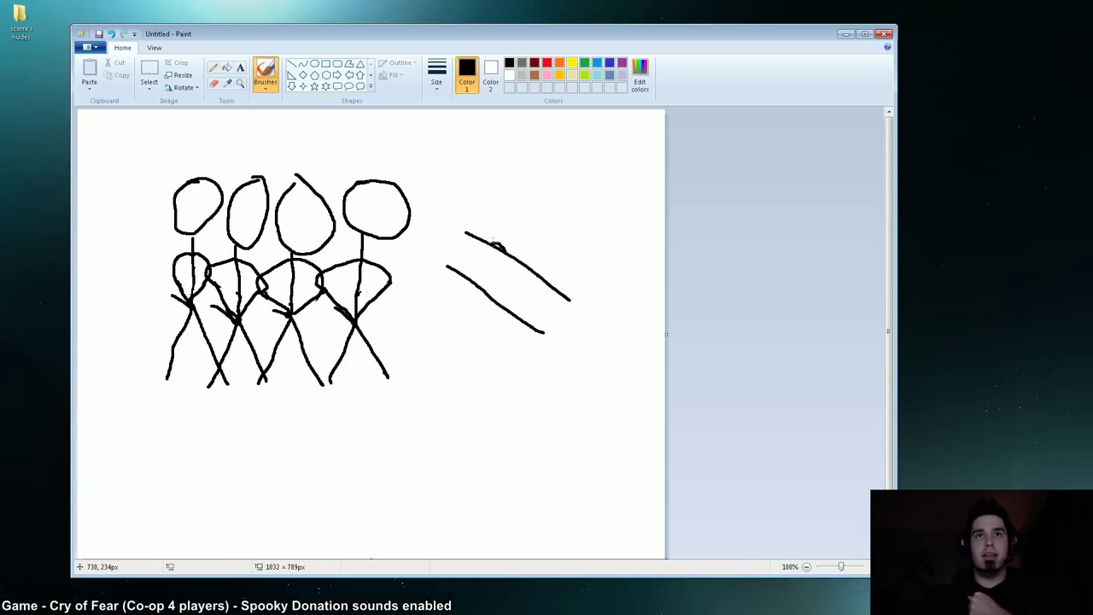
left_click_drag(512, 250, 503, 243)
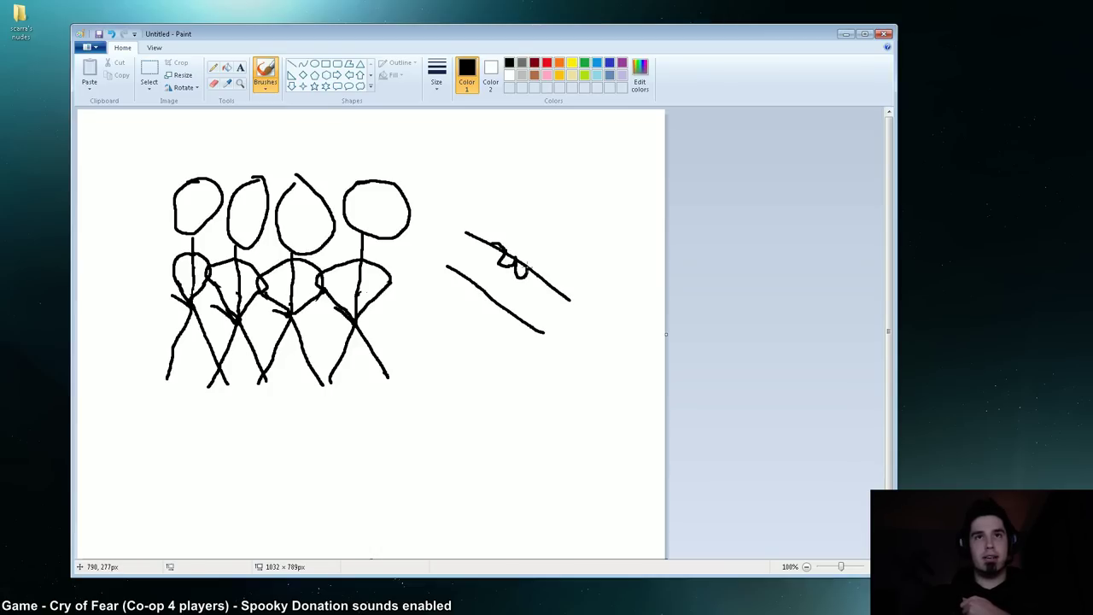
left_click_drag(526, 272, 543, 287)
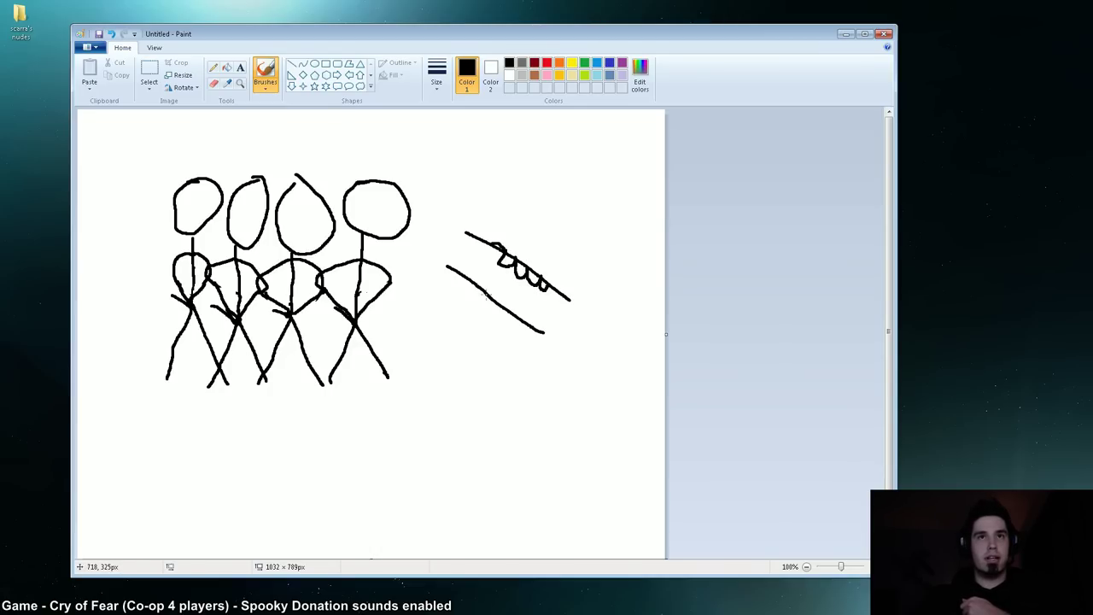
mouse_move(494, 290)
left_mouse_down()
mouse_move(503, 300)
mouse_move(474, 288)
left_mouse_up()
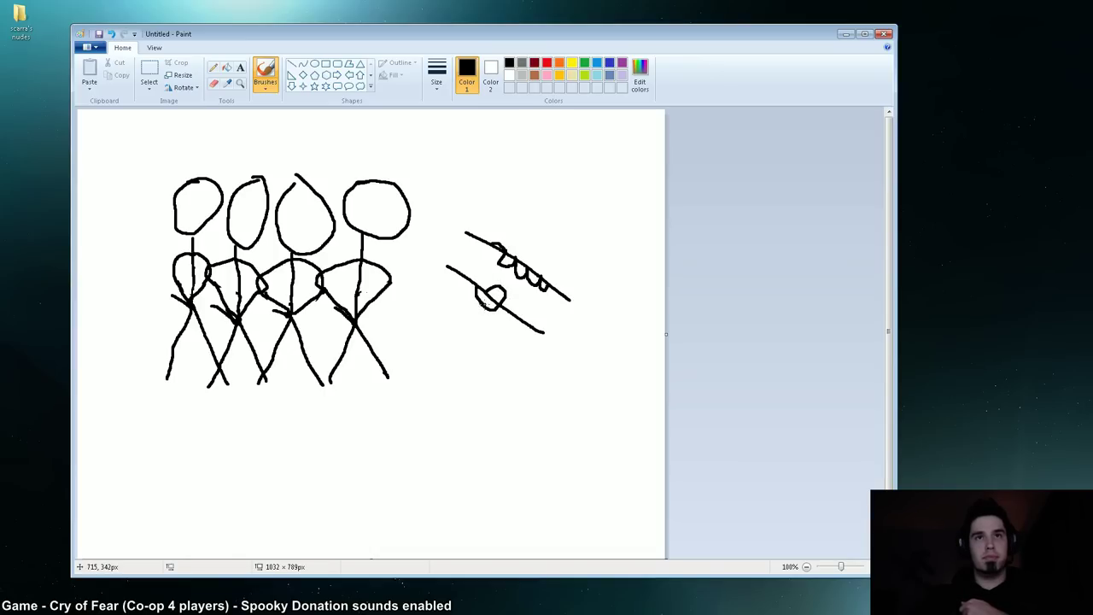
left_click(215, 83)
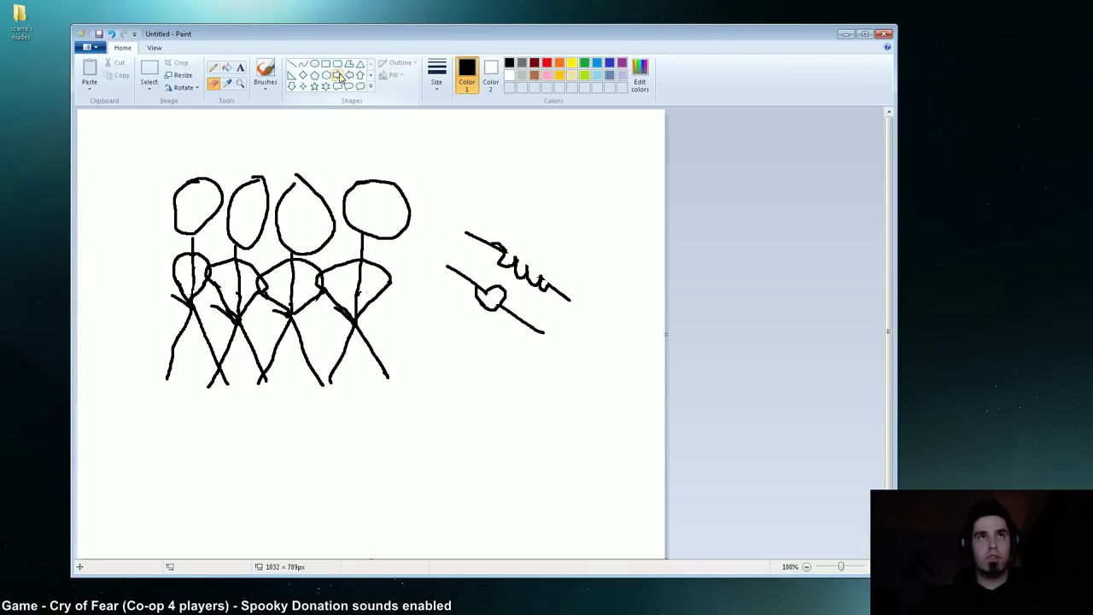
left_click(265, 70)
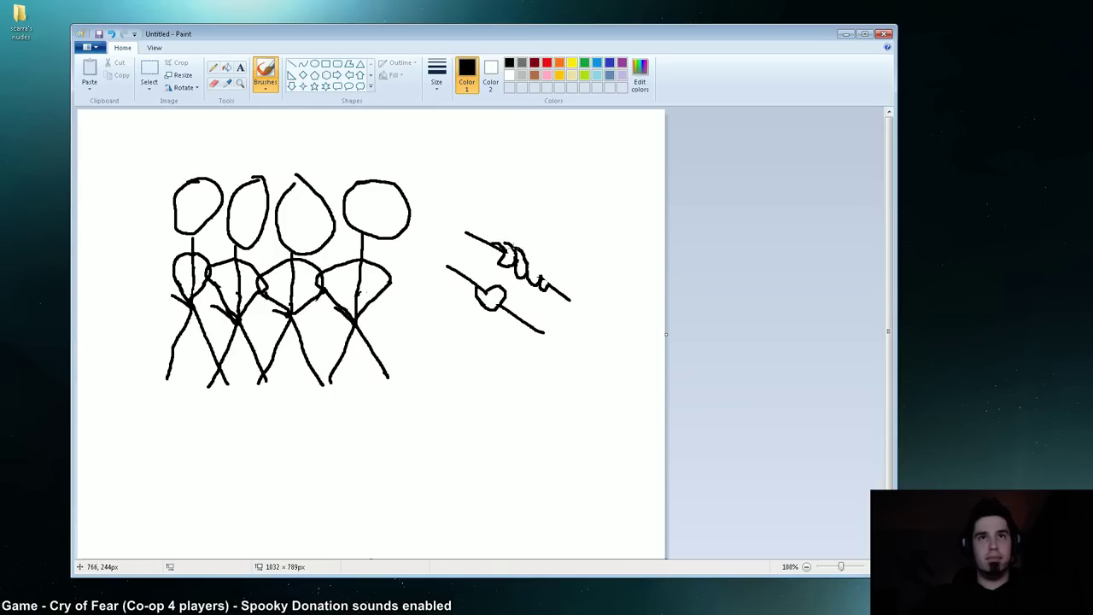
mouse_move(540, 273)
left_mouse_down()
mouse_move(529, 257)
mouse_move(553, 282)
left_mouse_up()
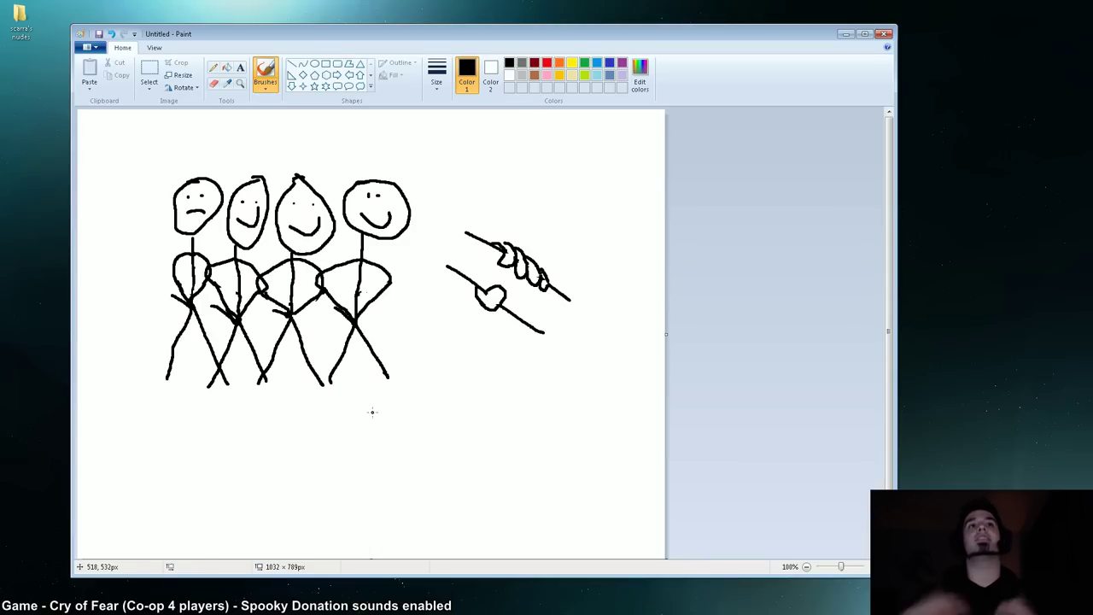
Step: Hand-letter ROWBOAT above the heads and add a motion mark by the fourth figure's arm
mouse_move(212, 152)
left_mouse_down()
mouse_move(211, 121)
mouse_move(218, 143)
mouse_move(241, 157)
mouse_move(255, 130)
left_mouse_up()
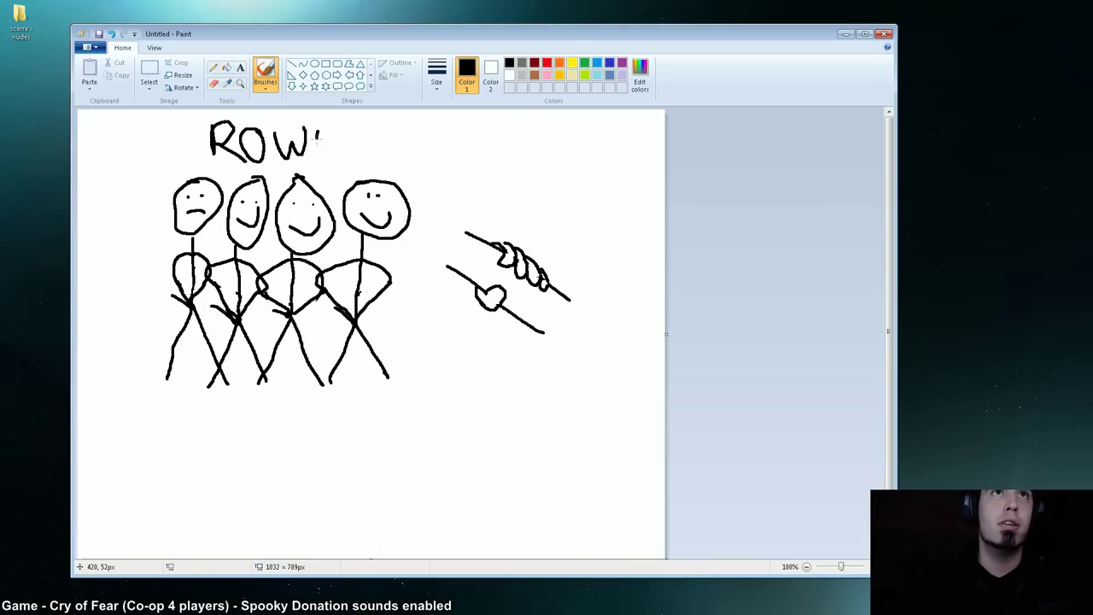
left_click_drag(345, 153, 316, 156)
left_click_drag(345, 140, 401, 164)
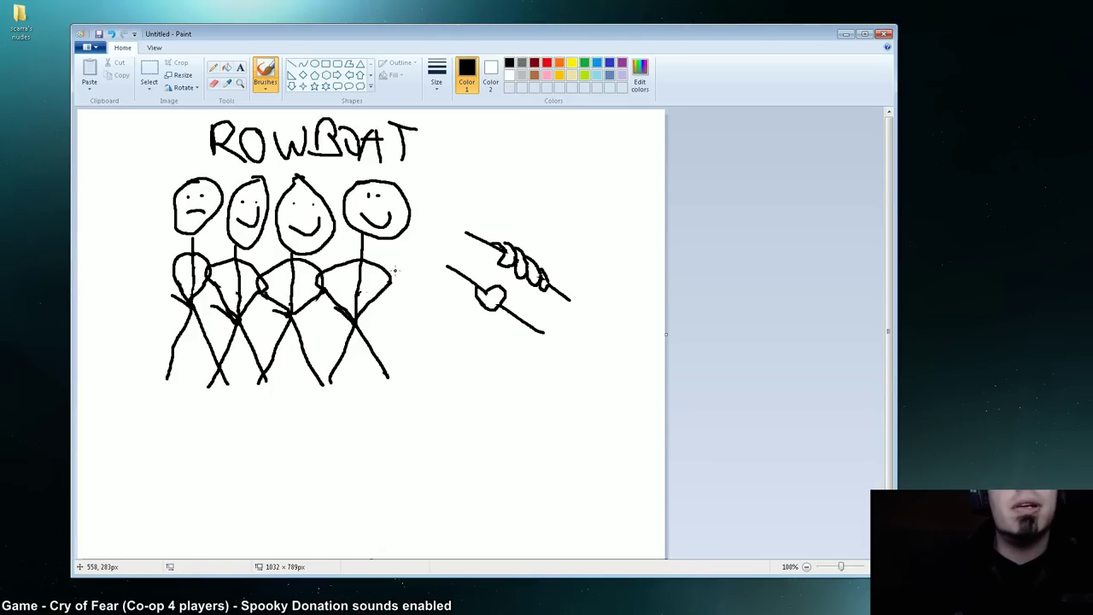
left_click_drag(393, 269, 400, 290)
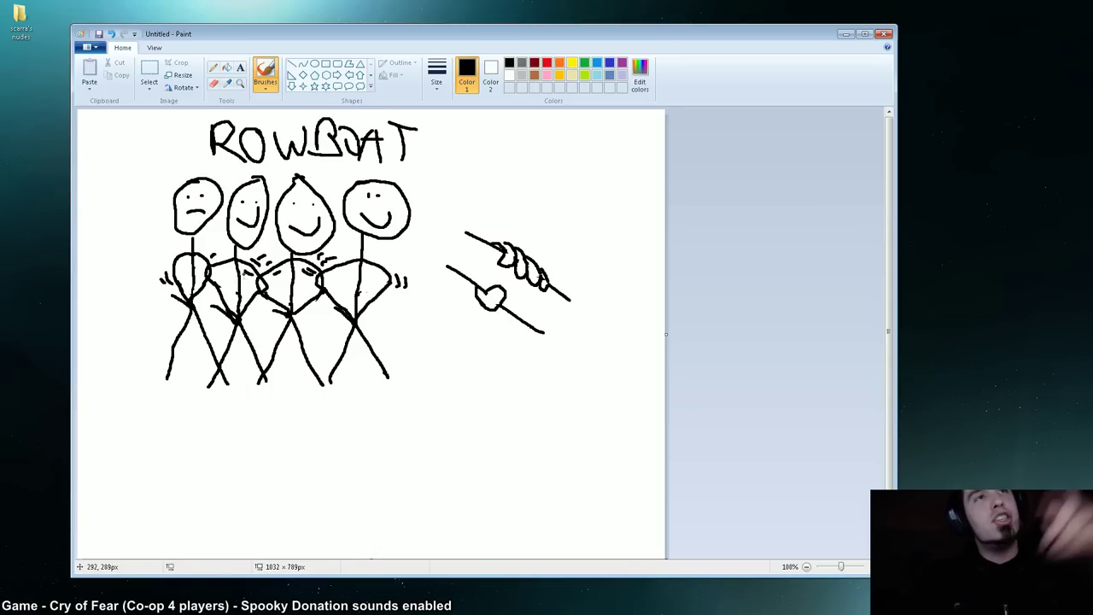
Step: Add an arrow between the first figures, touch up the first face, and underline the title into JIMMY
left_click_drag(210, 228, 224, 252)
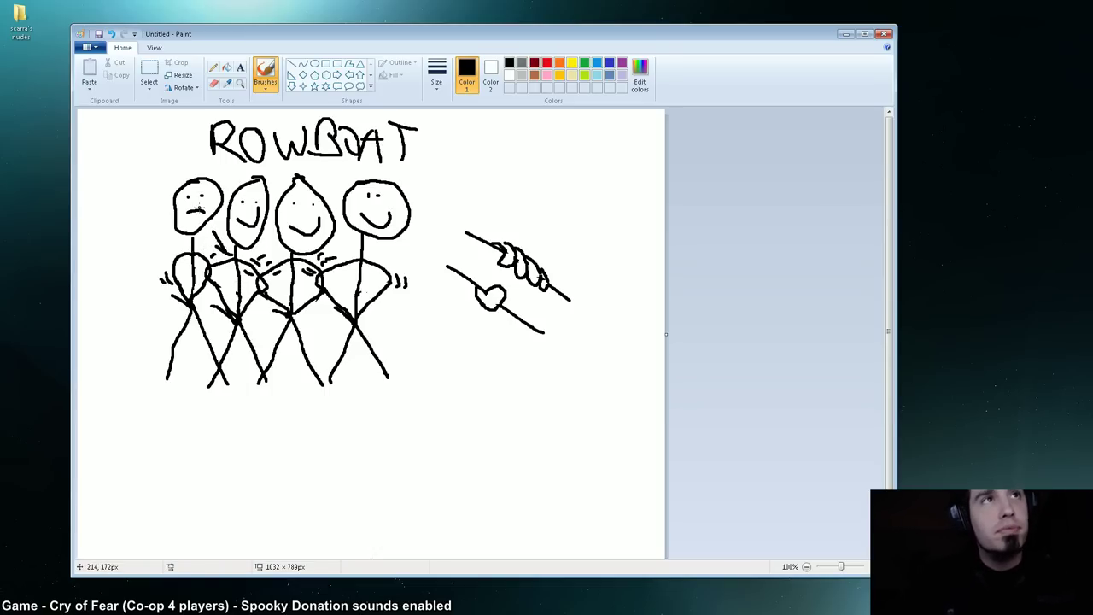
left_click_drag(197, 195, 186, 188)
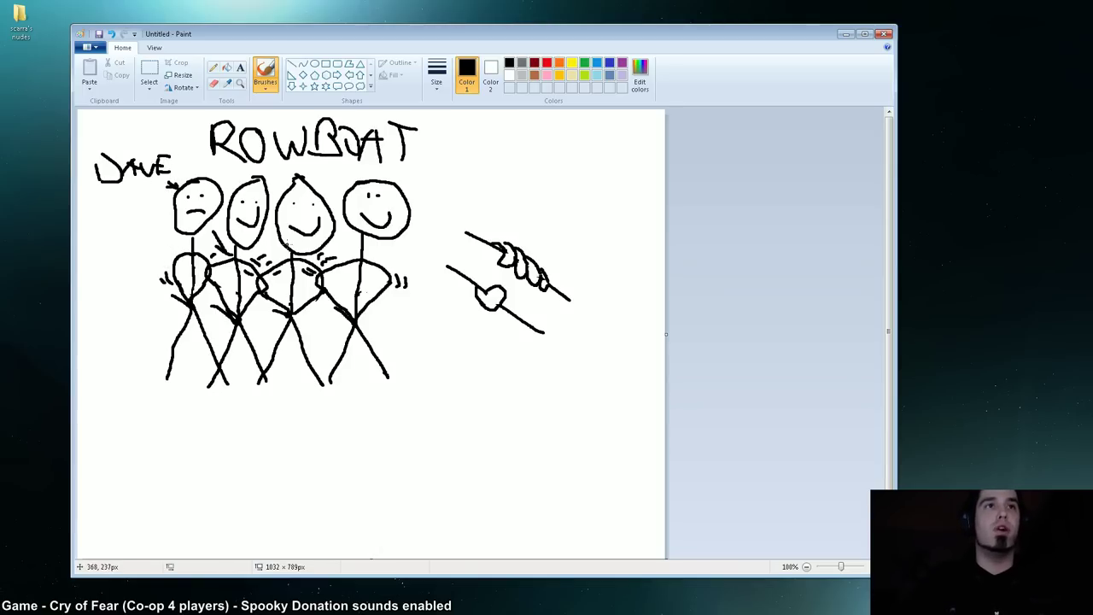
left_click(263, 201)
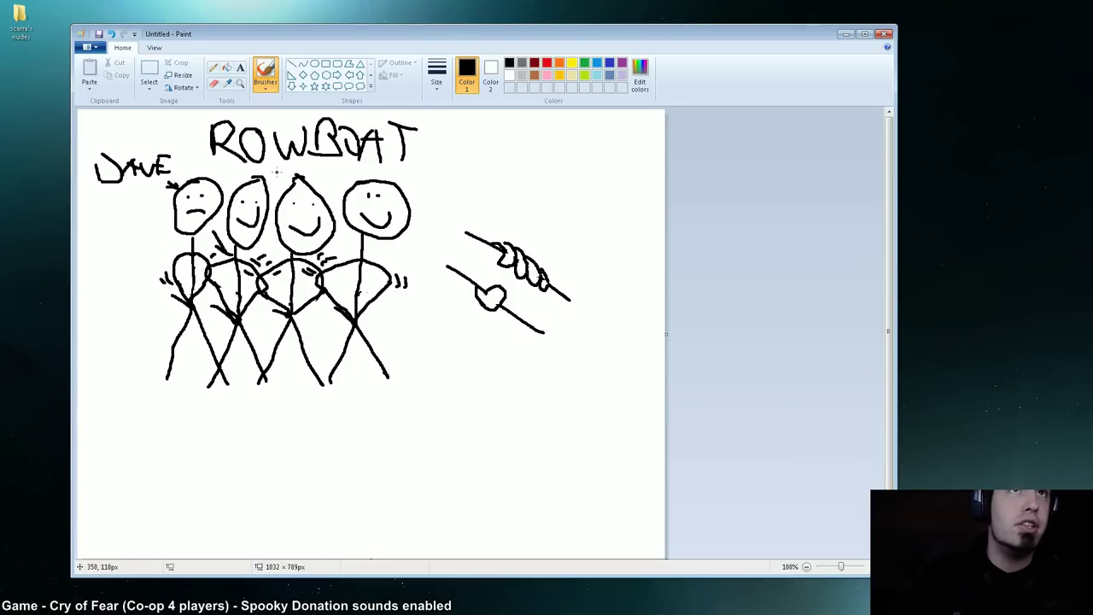
mouse_move(277, 170)
left_mouse_down()
mouse_move(472, 150)
mouse_move(477, 133)
mouse_move(461, 154)
left_mouse_up()
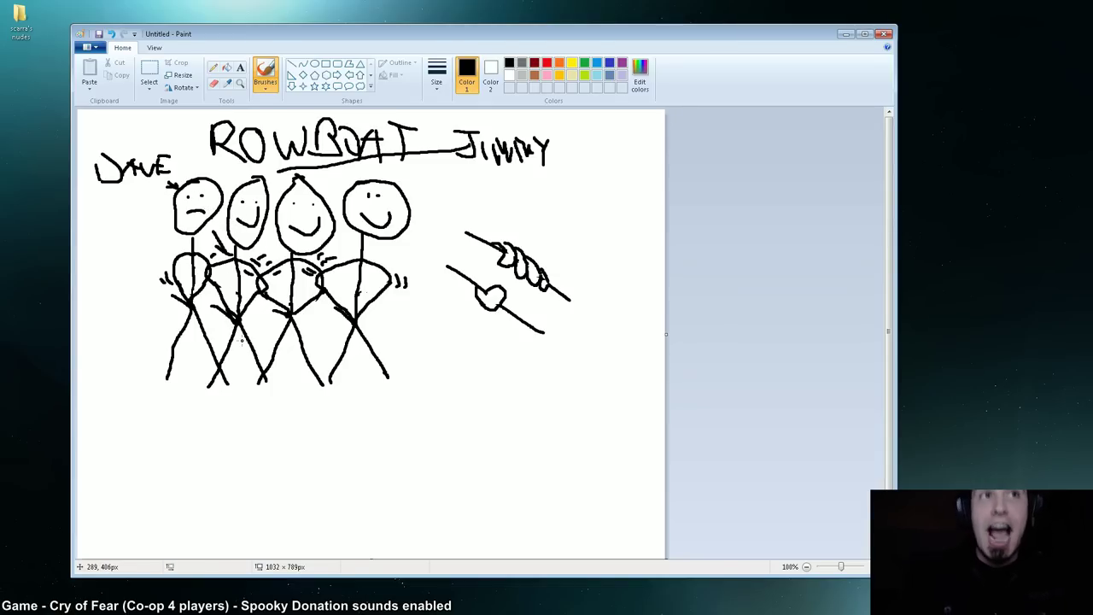
Step: Draw three arrows pointing at the hand from below, left and upper right
mouse_move(524, 451)
left_mouse_down()
mouse_move(523, 355)
mouse_move(550, 369)
left_mouse_up()
left_click_drag(445, 346, 487, 324)
left_click_drag(487, 324, 474, 340)
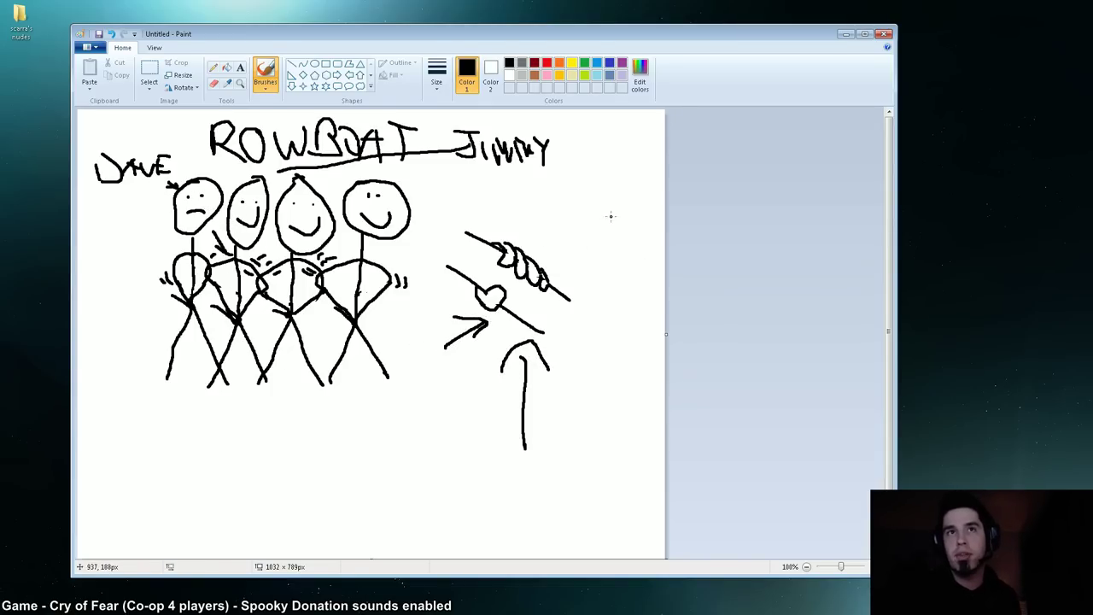
left_click_drag(612, 214, 549, 223)
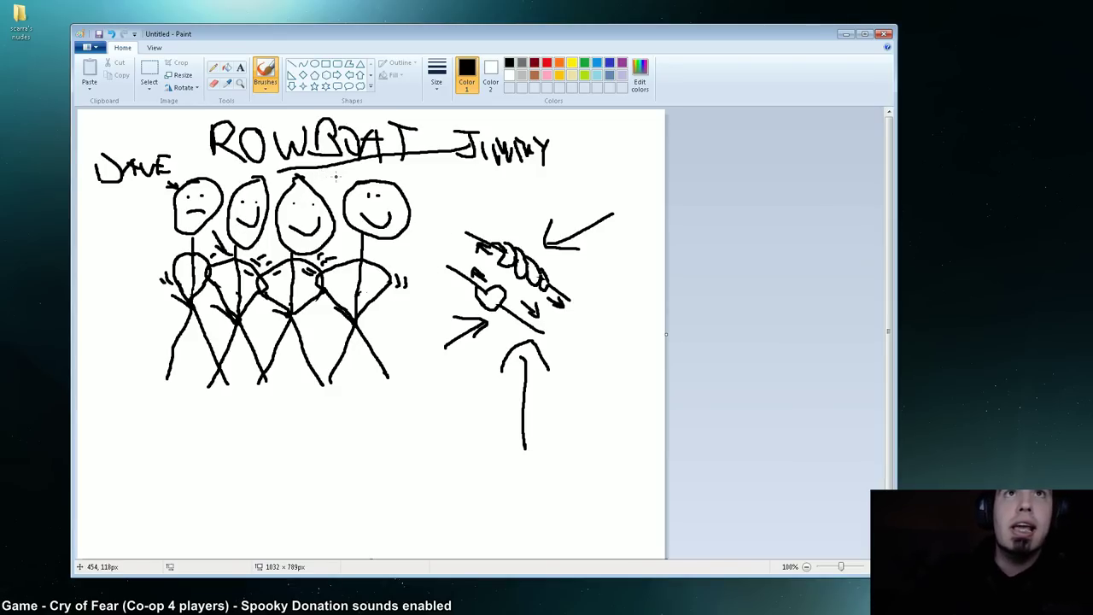
Step: Draw a line out to TIMMY at upper right and a vertical line down to TURBO, lettering both names
left_click_drag(325, 179, 507, 180)
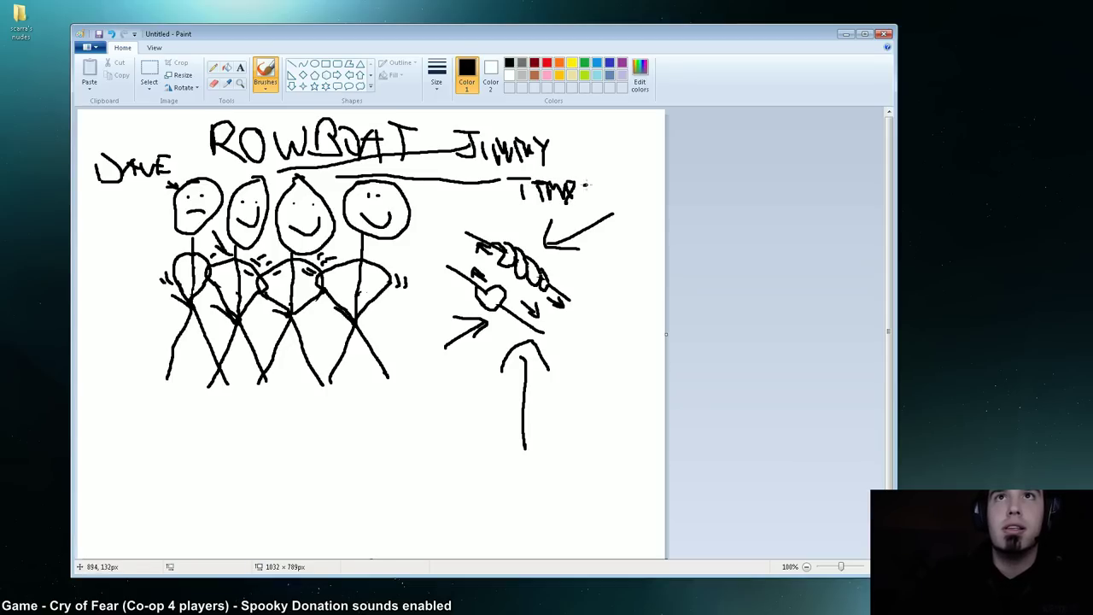
left_click_drag(577, 182, 589, 205)
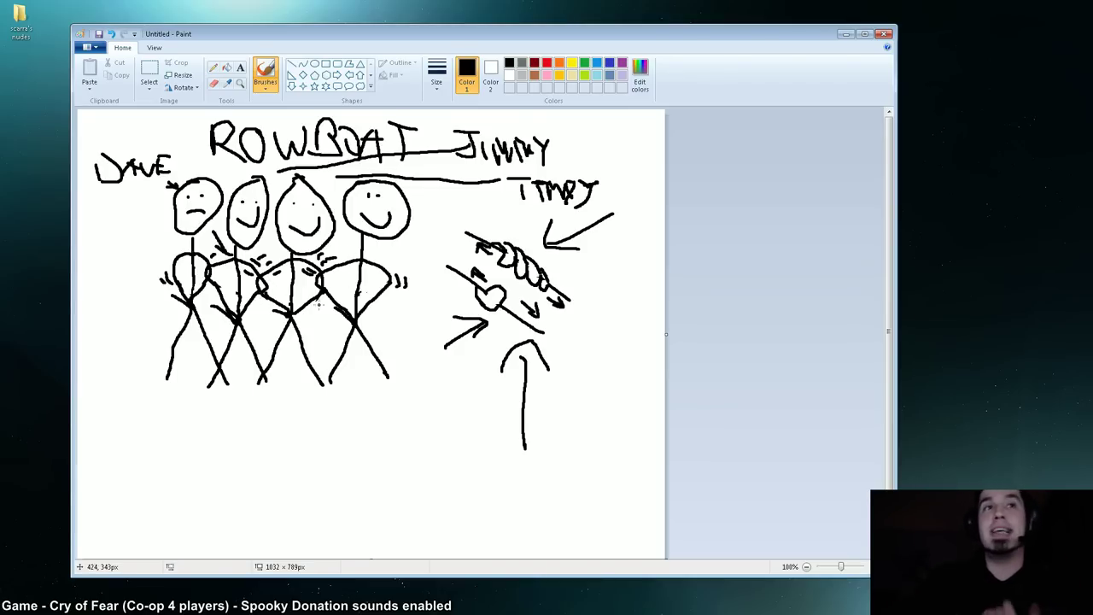
mouse_move(322, 342)
left_mouse_down()
mouse_move(334, 451)
mouse_move(370, 467)
mouse_move(324, 504)
left_mouse_up()
mouse_move(333, 449)
left_mouse_down()
mouse_move(360, 471)
mouse_move(375, 508)
left_mouse_up()
left_click_drag(377, 444, 421, 504)
left_click_drag(422, 435, 449, 499)
left_click_drag(468, 449, 477, 491)
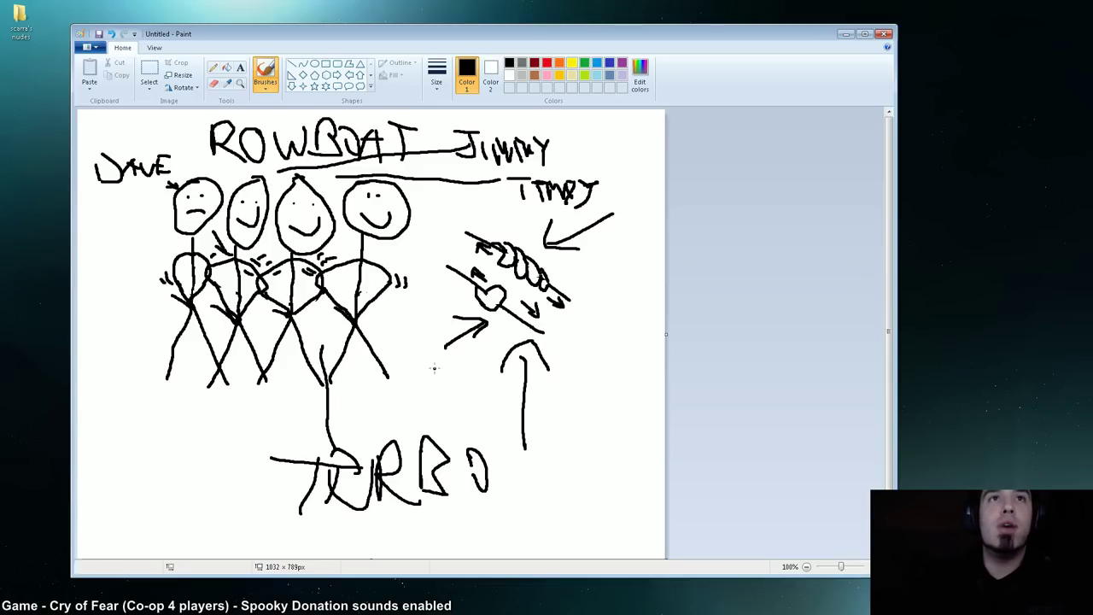
Step: Curve a line to JOHNNY at lower right, finish his name, and draw a horizontal line to the hand
mouse_move(411, 261)
left_mouse_down()
mouse_move(526, 424)
mouse_move(574, 393)
mouse_move(589, 420)
mouse_move(604, 395)
left_mouse_up()
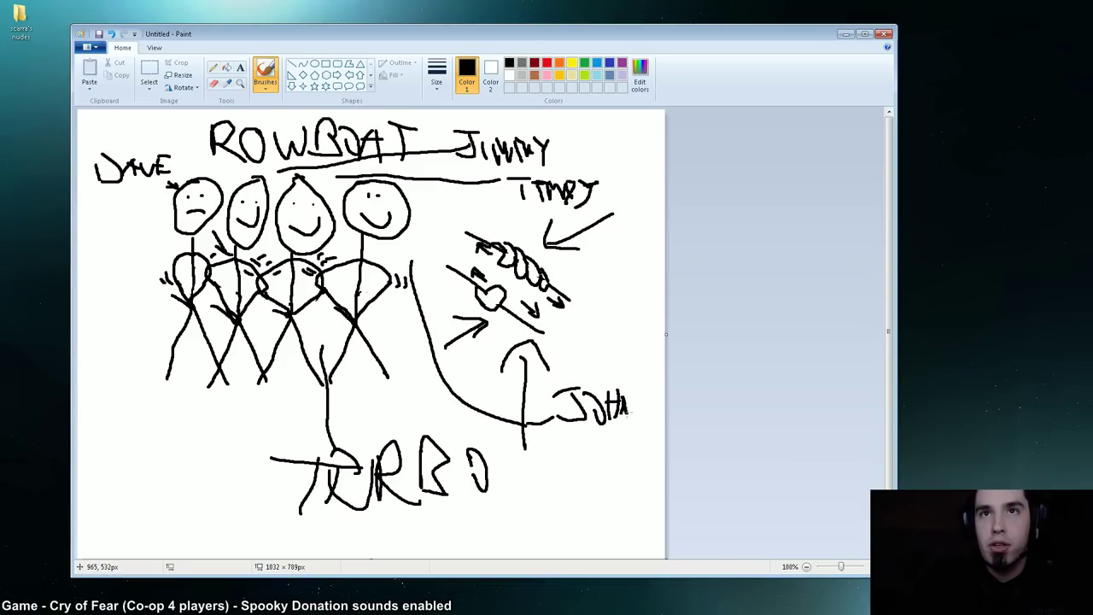
mouse_move(645, 419)
left_mouse_down()
mouse_move(663, 397)
mouse_move(647, 422)
left_mouse_up()
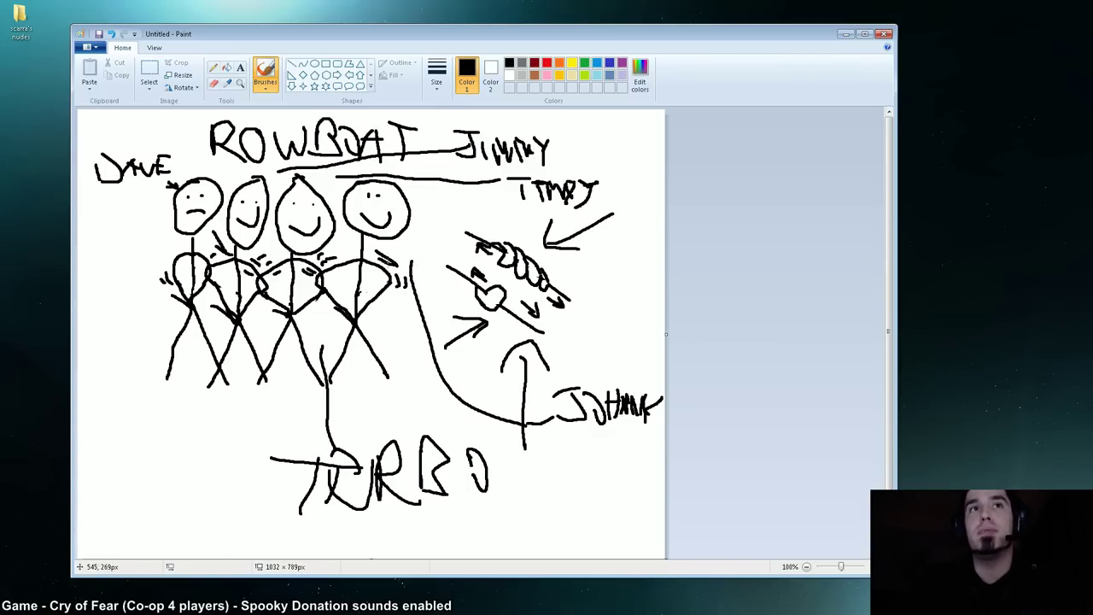
left_click_drag(469, 242, 181, 245)
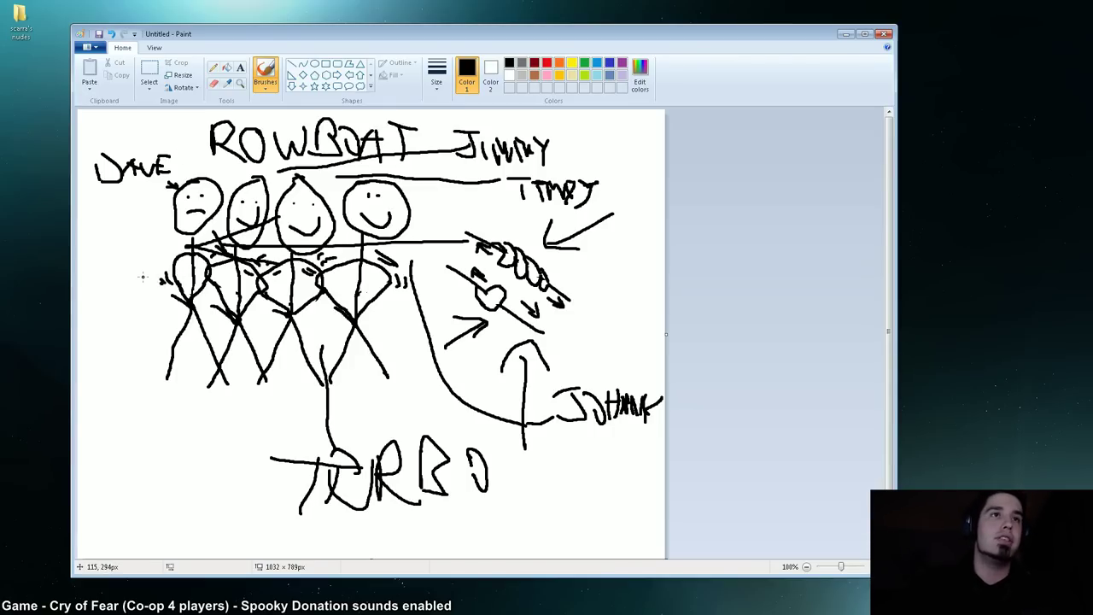
Step: Add a short dash left of the figures and a long stroke across the heads from DAVE to TIMMY
left_click_drag(143, 275, 132, 275)
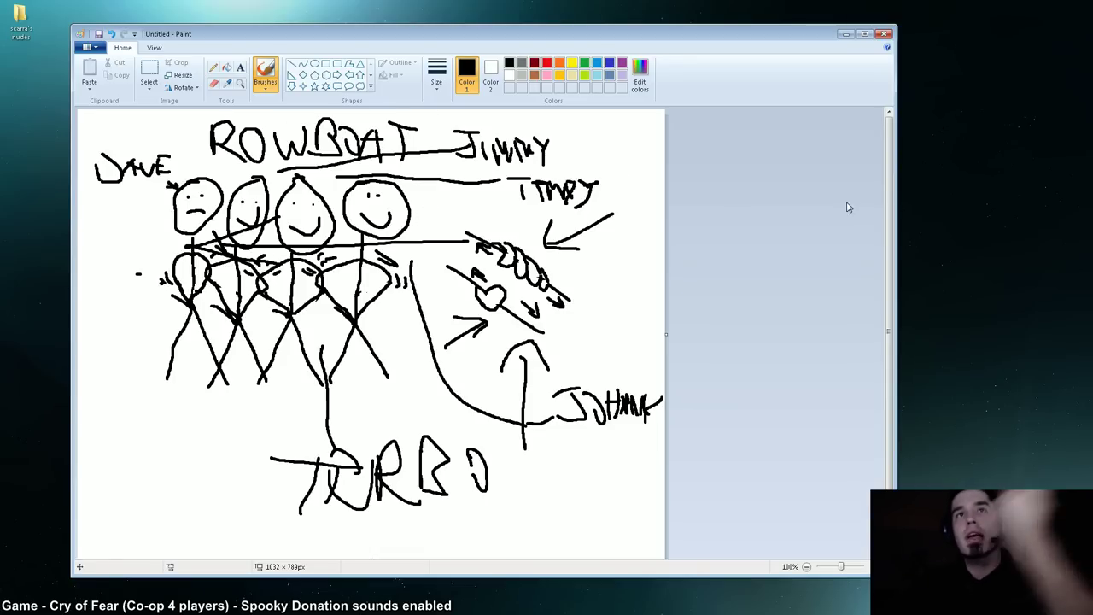
mouse_move(183, 179)
left_mouse_down()
mouse_move(257, 169)
mouse_move(472, 188)
left_mouse_up()
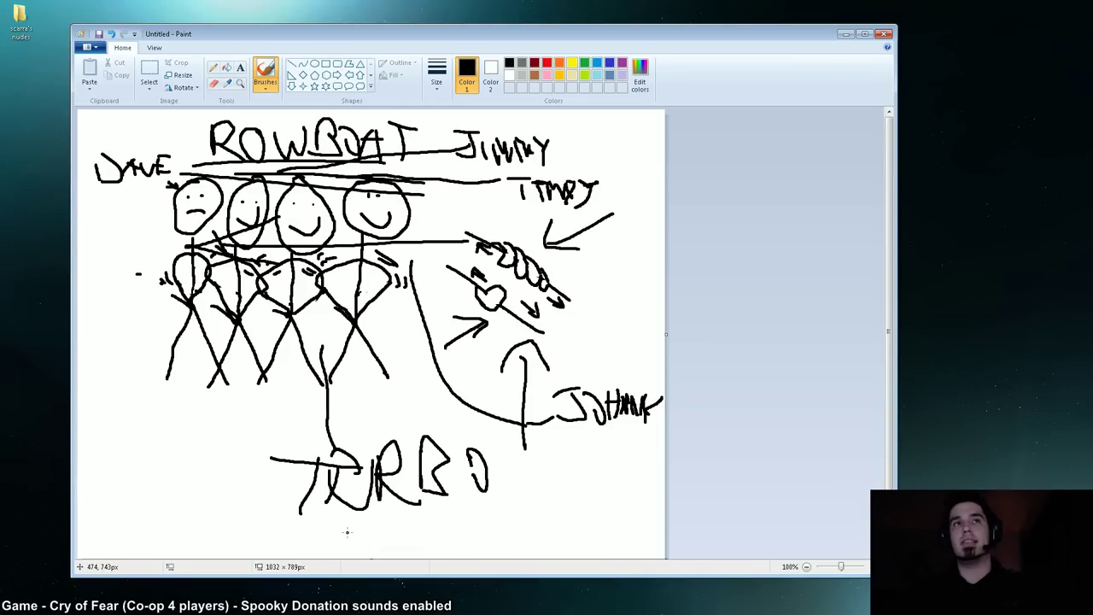